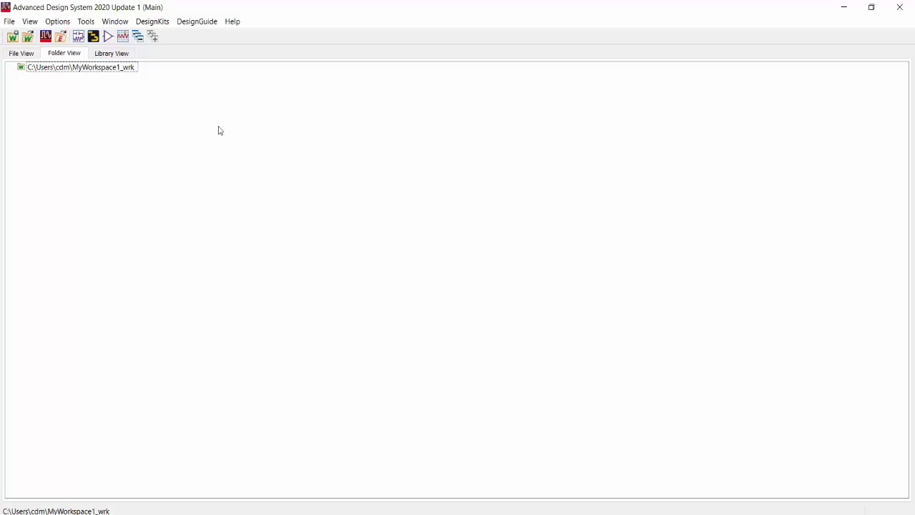
Add lib.defs from C:\Modelithics\Library\MDLX_CLR_dk_Library to the favorite design kits and include the kit in the current workspace
left_click(148, 22)
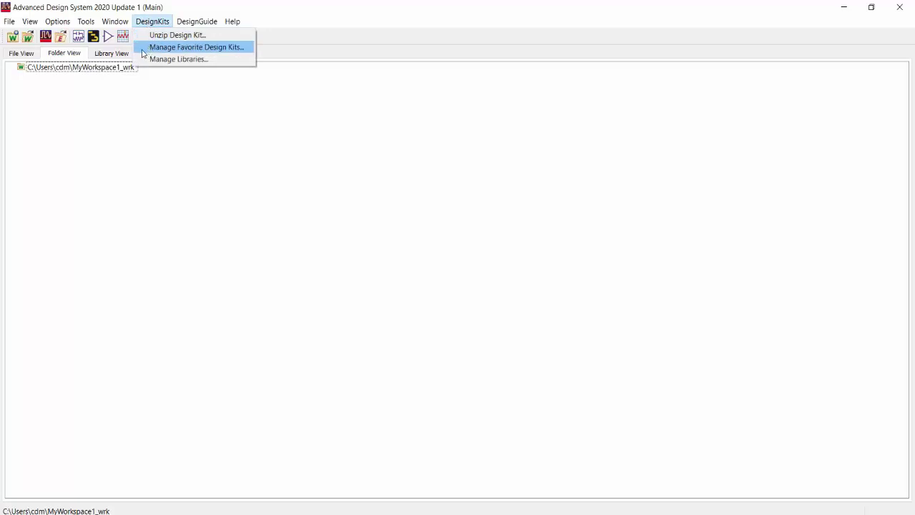
left_click(144, 47)
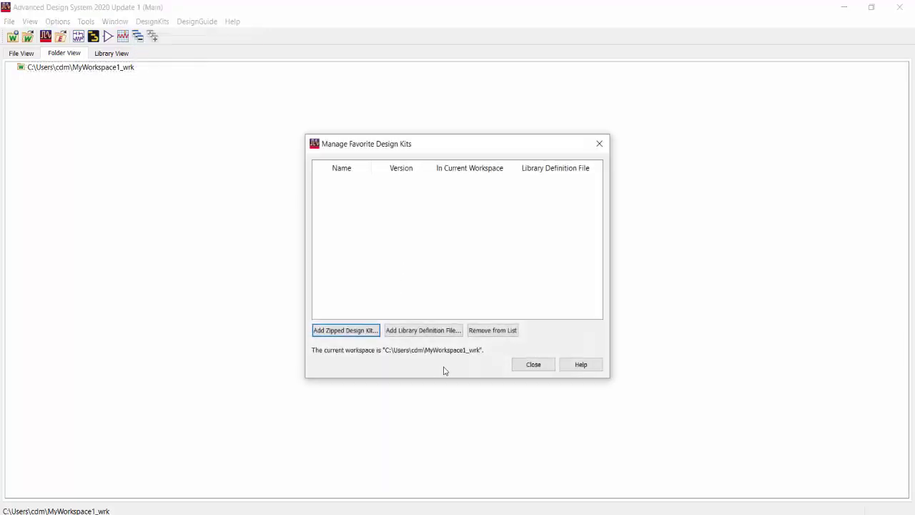
left_click(433, 333)
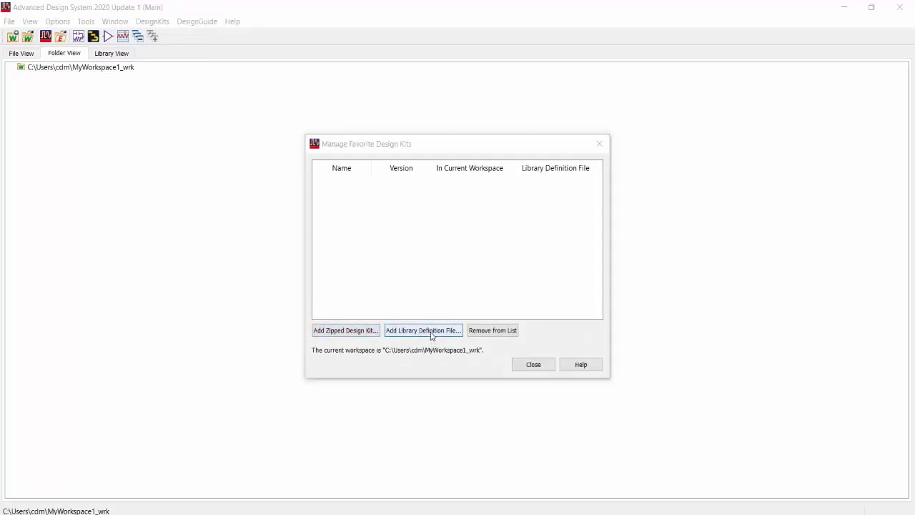
left_click(371, 375)
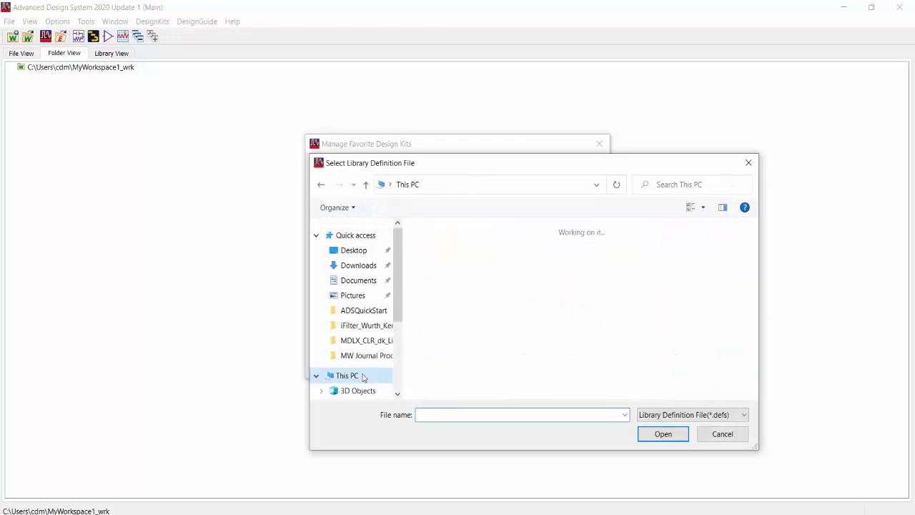
scroll(453, 379, "down", 1)
double_click(453, 379)
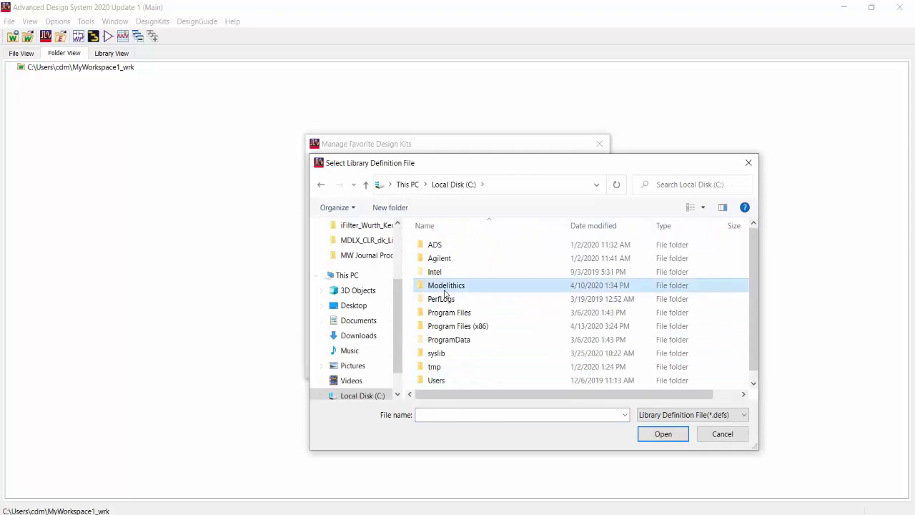
double_click(437, 286)
double_click(436, 354)
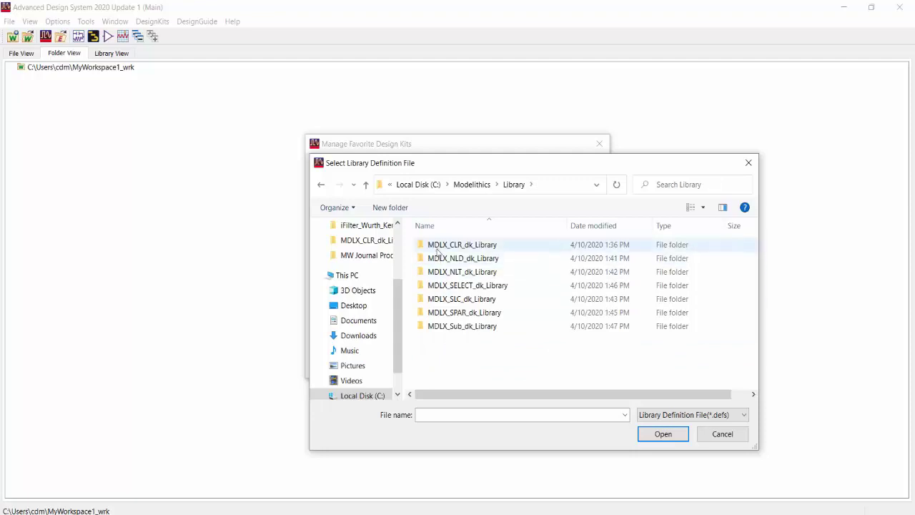
double_click(438, 246)
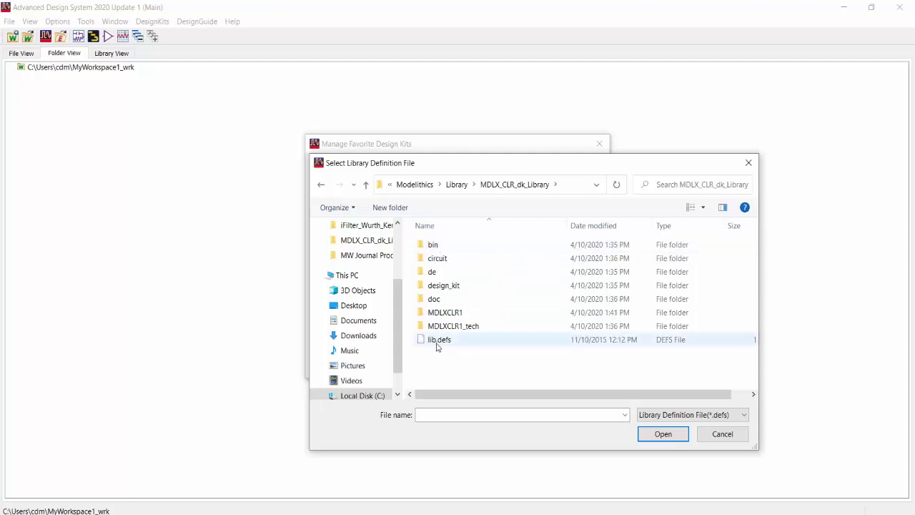
double_click(438, 340)
left_click(491, 279)
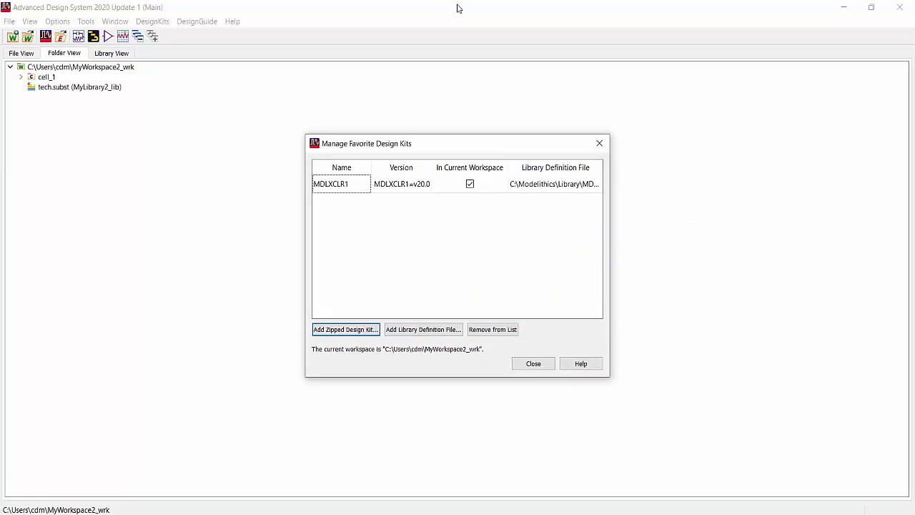
Add the MDLXNLD1 design kit from the MDLX_NLD_dk_Library folder's definition file and include it in the current workspace
left_click(423, 328)
left_click(348, 374)
scroll(476, 333, "down", 3)
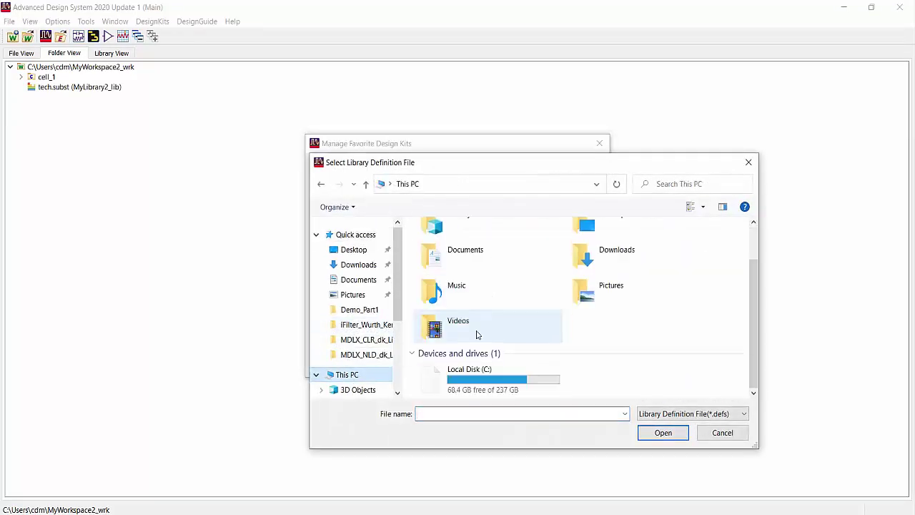
double_click(476, 367)
double_click(445, 284)
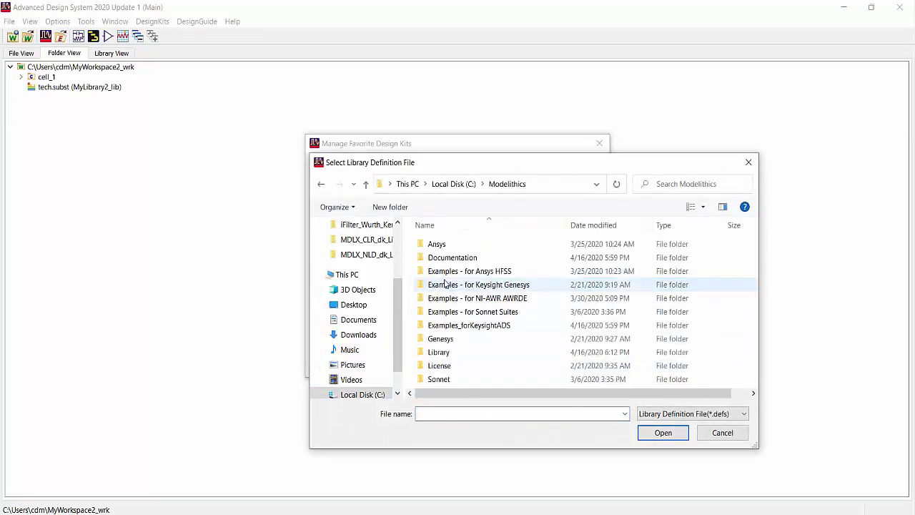
double_click(438, 351)
double_click(436, 258)
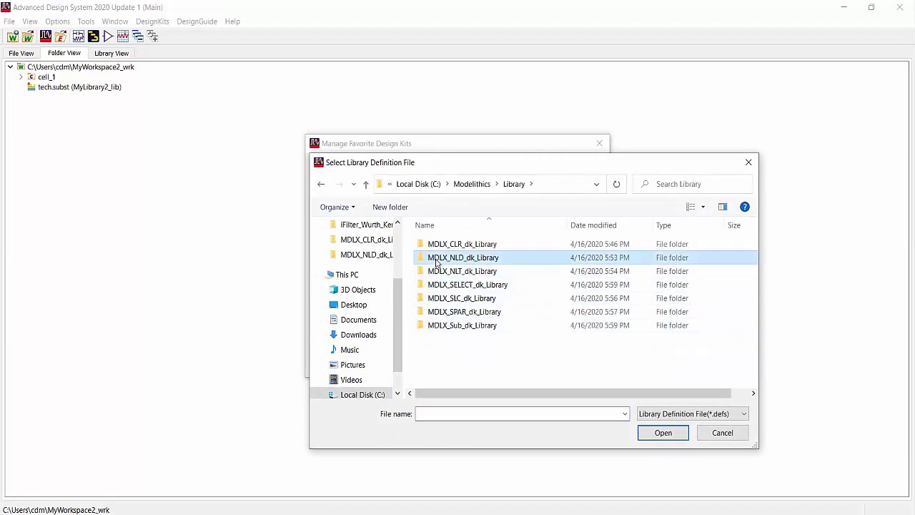
left_click(436, 352)
double_click(436, 353)
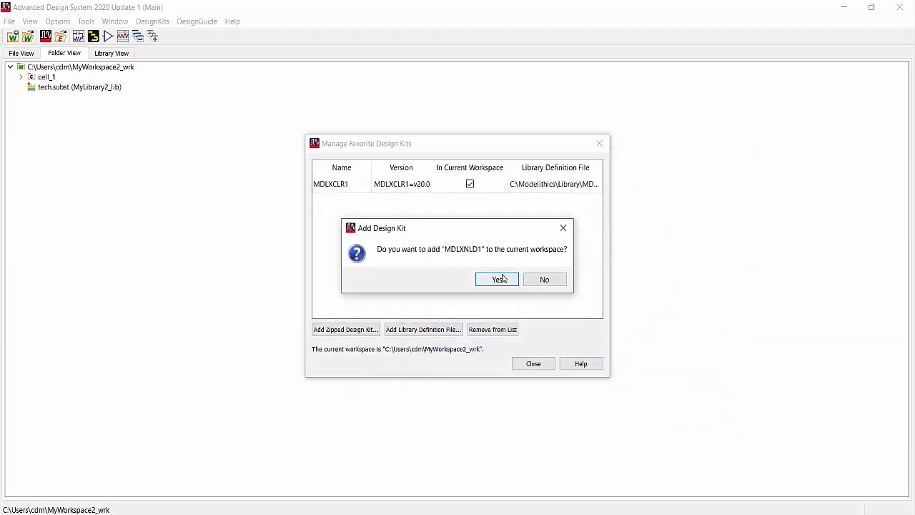
left_click(496, 278)
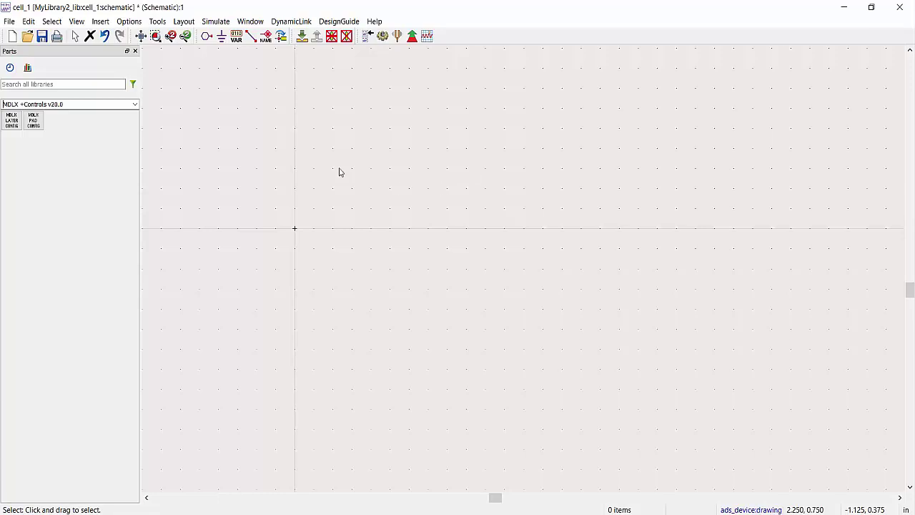
Look through the MDLX v20.0 part palettes available for the cell_1 schematic
left_click(134, 104)
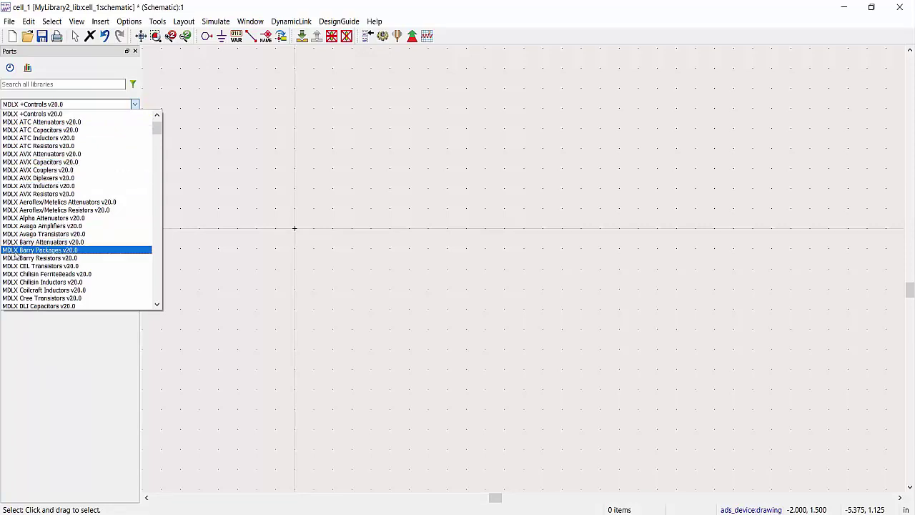
scroll(105, 249, "down", 5)
scroll(107, 249, "down", 4)
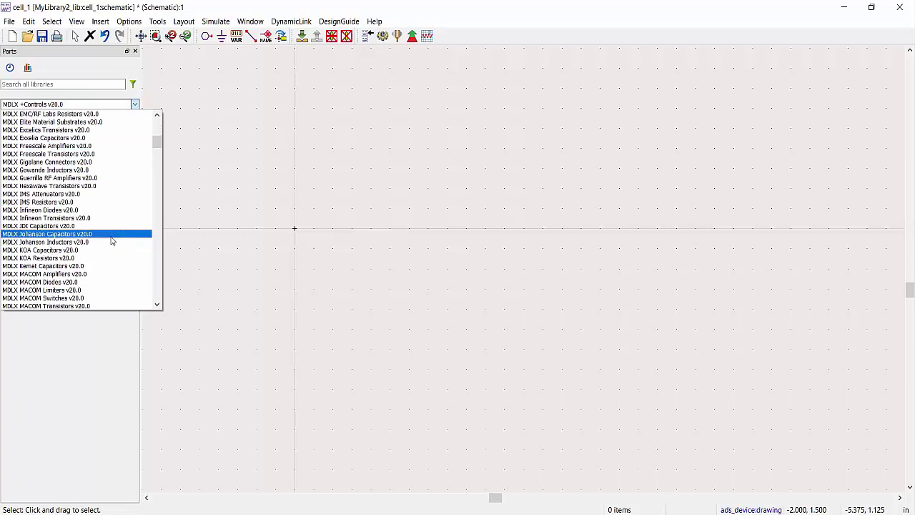
scroll(115, 246, "down", 2)
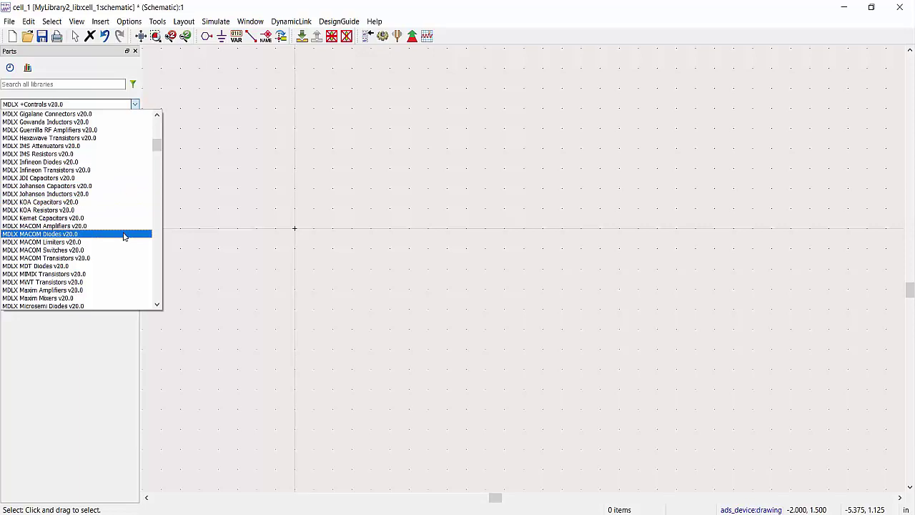
left_click(260, 235)
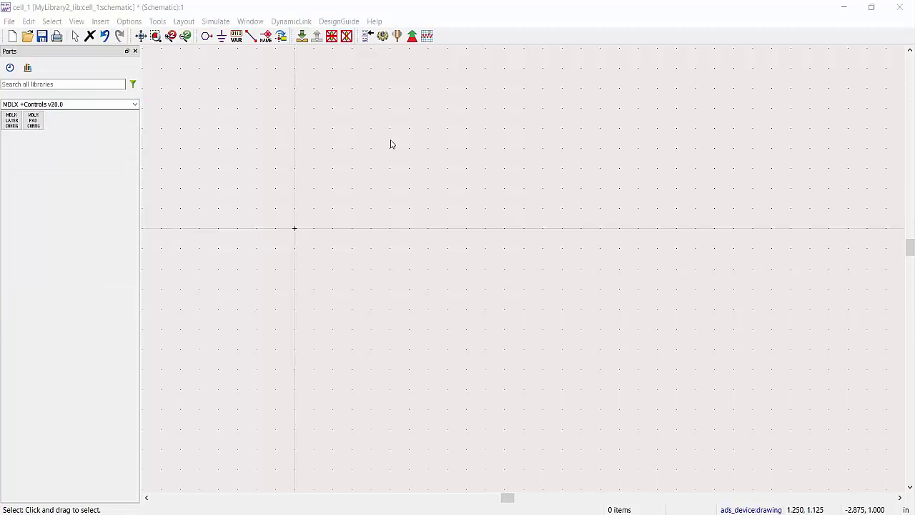
Open the component library and filter the parts by the vendor Modelithics
left_click(28, 68)
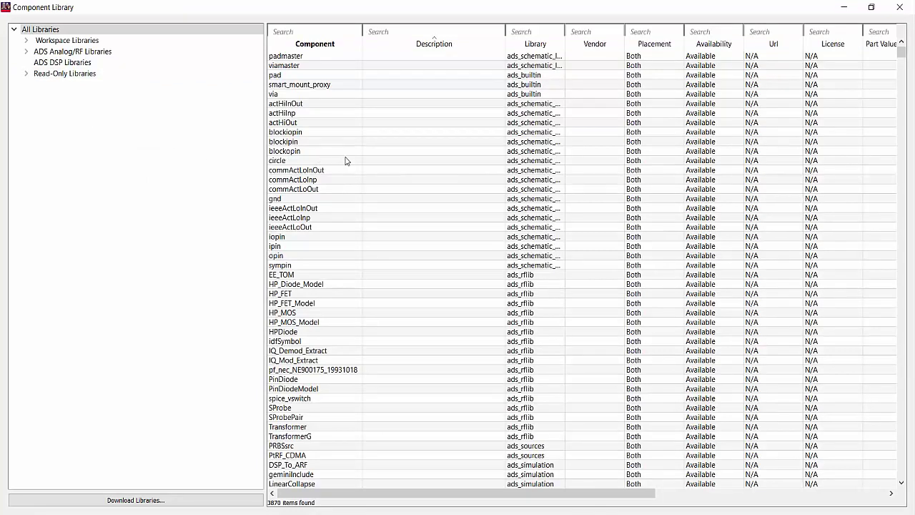
left_click(594, 32)
type("Mo")
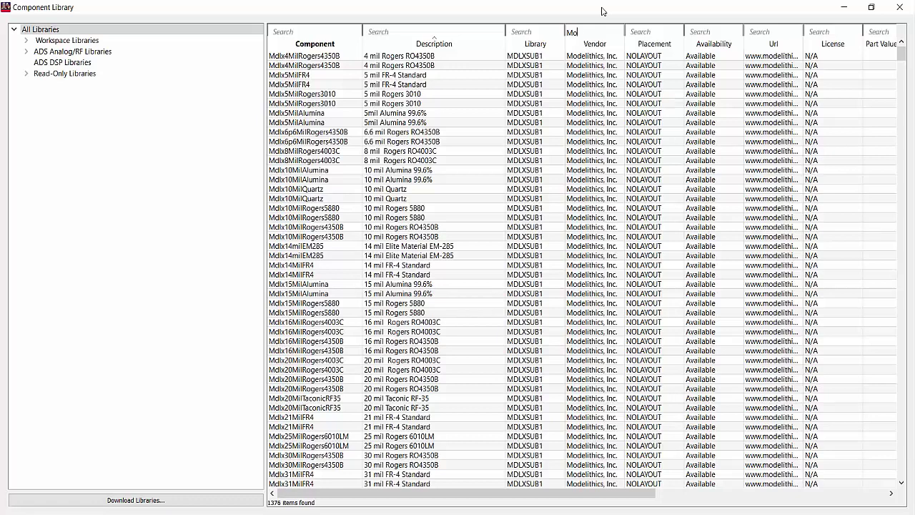
type("delithics")
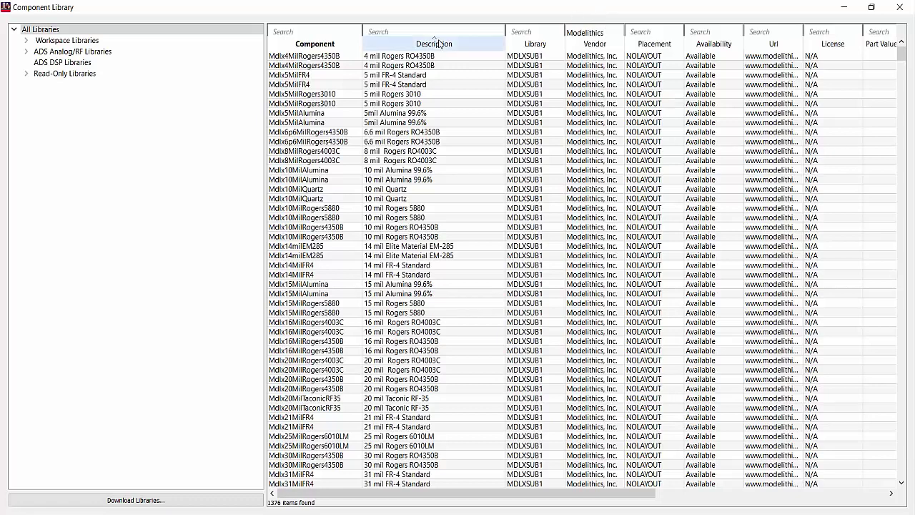
left_click(335, 46)
left_click(380, 46)
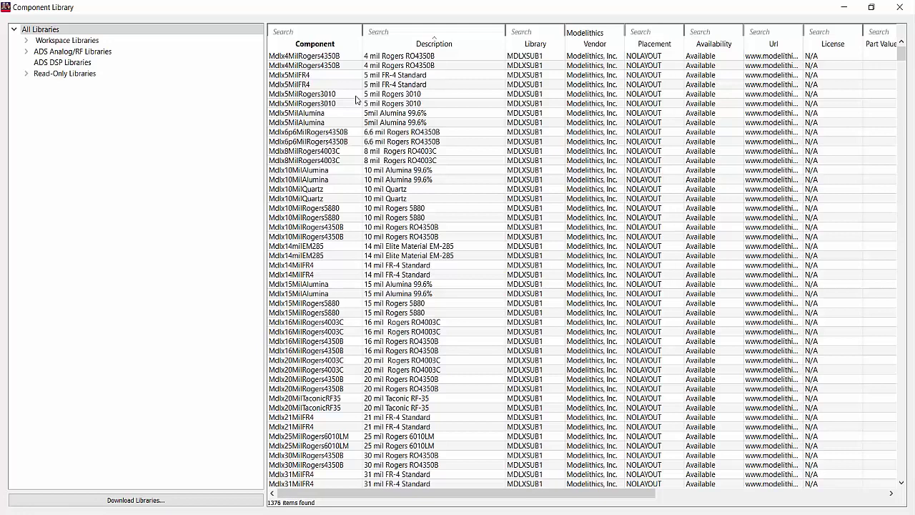
Narrow the component names in the library to IND CLC 0805
left_click(321, 30)
type("IN")
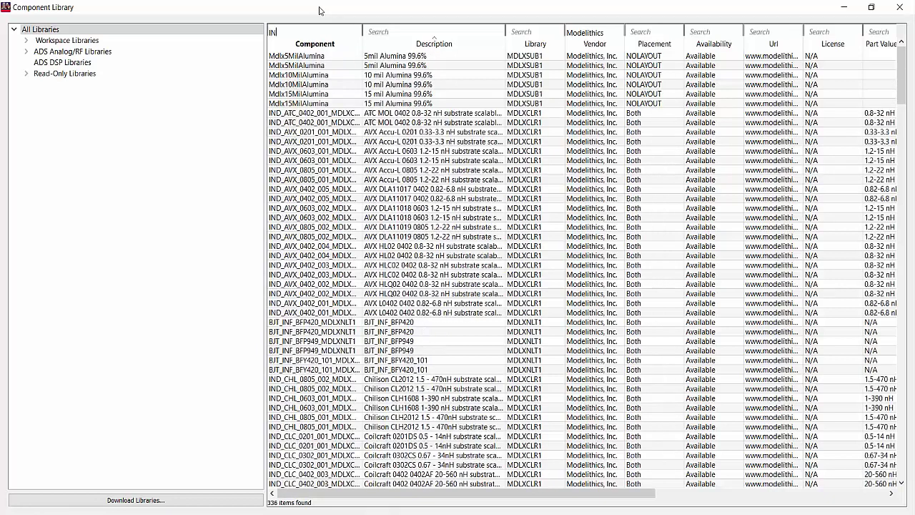
type("D cL")
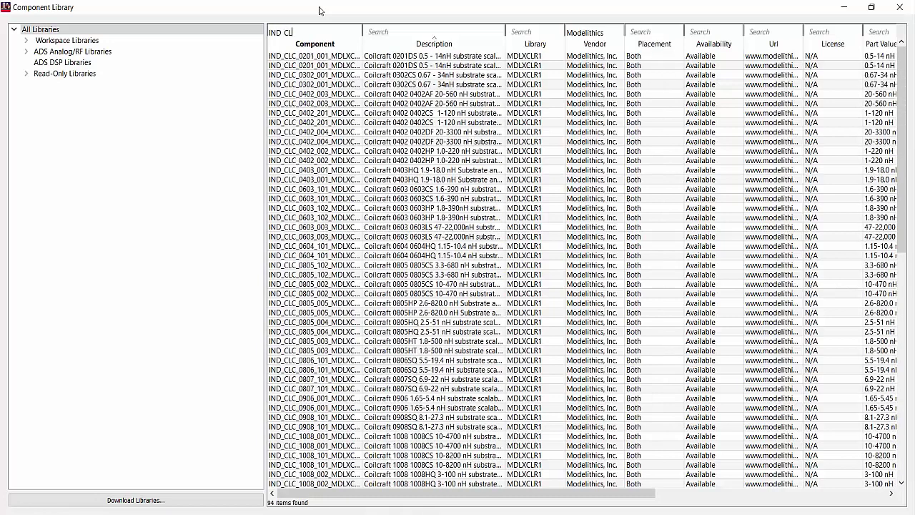
type("C 0805")
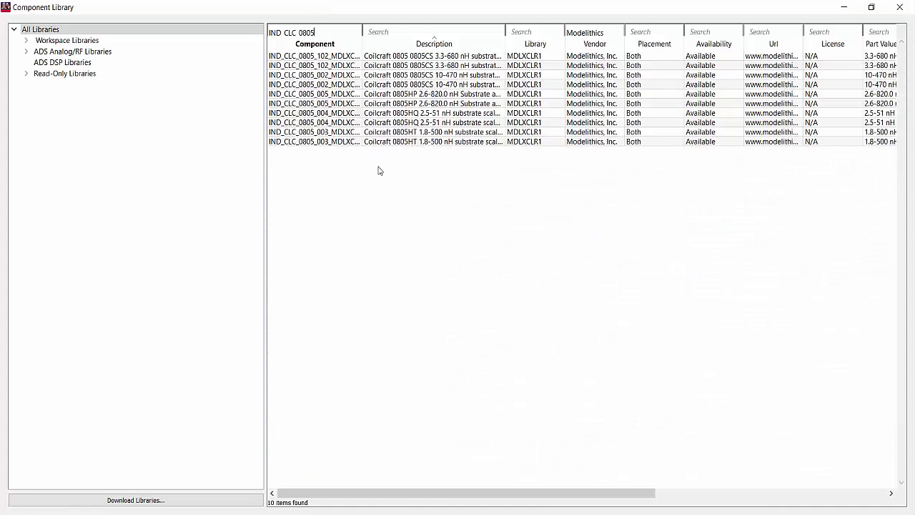
Try placing the Coilcraft 0805HQ inductor IND_CLC_0805_004 in the schematic, and undo the placement
double_click(340, 113)
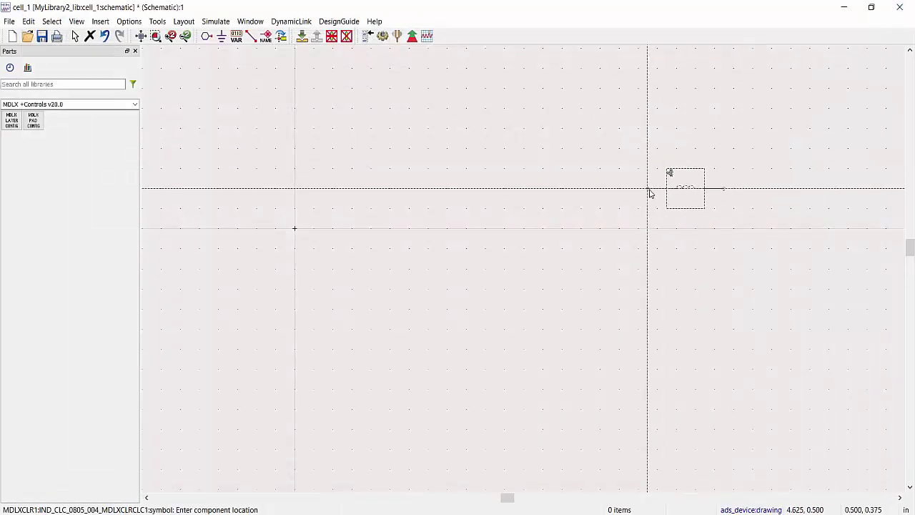
left_click(649, 191)
key("Escape")
key("ctrl+z")
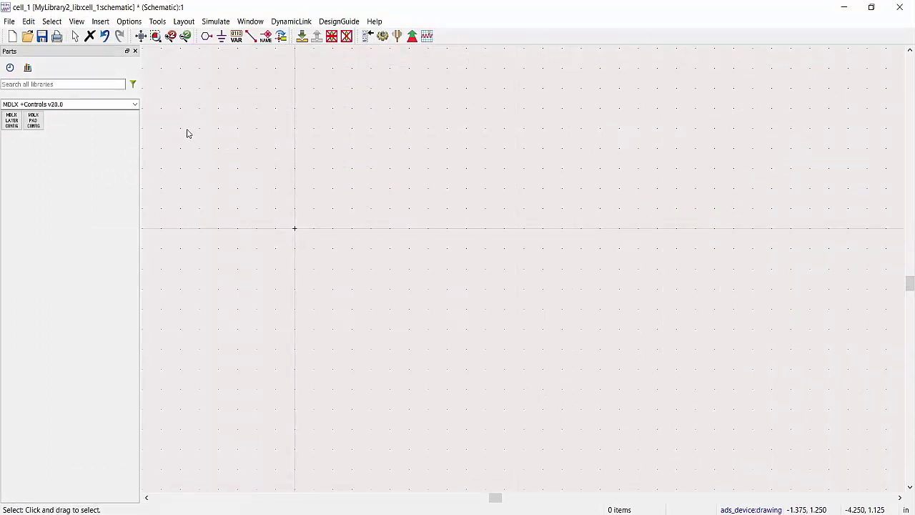
Place the CAP_AVX_0402_004 capacitor from the MDLX AVX Capacitors v20.0 palette in the schematic
left_click(135, 105)
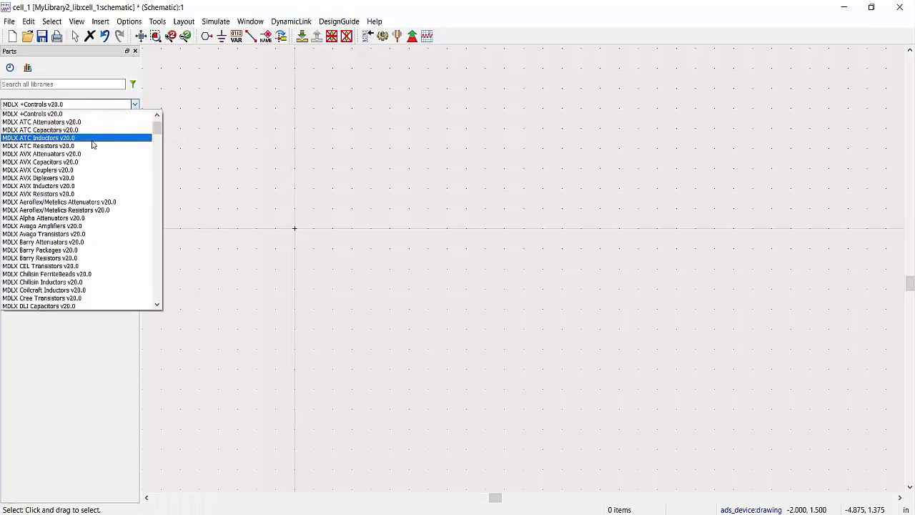
left_click(80, 162)
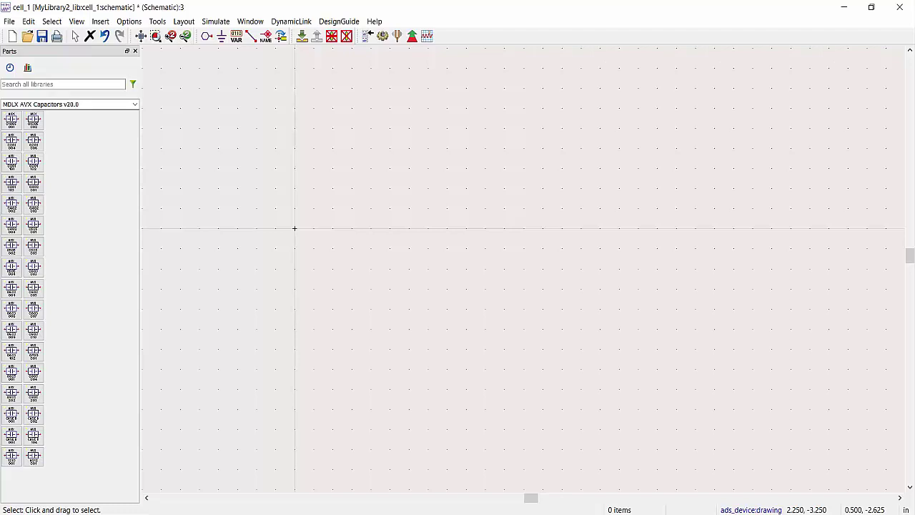
left_click(12, 226)
left_click(537, 267)
key("Escape")
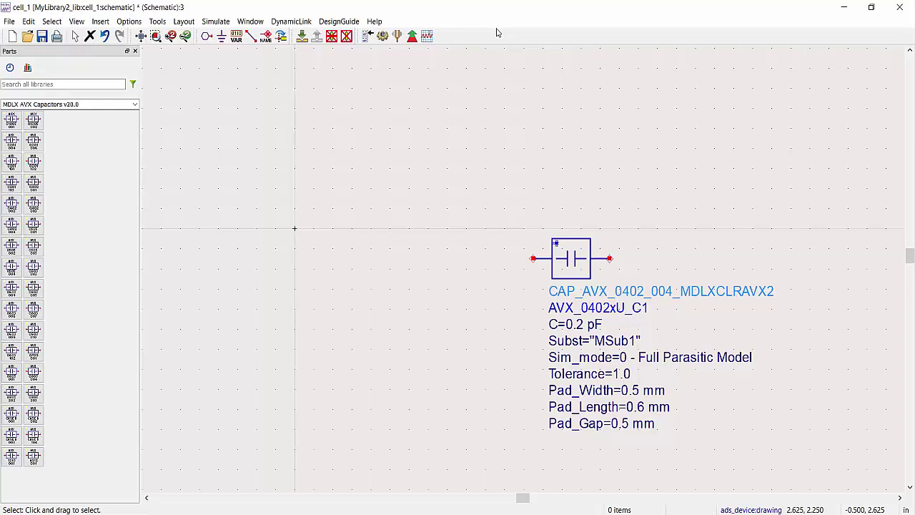
Open the instance parameters of the placed AVX 0402 capacitor, enlarge the dialog and select its capacitance parameter C
double_click(559, 234)
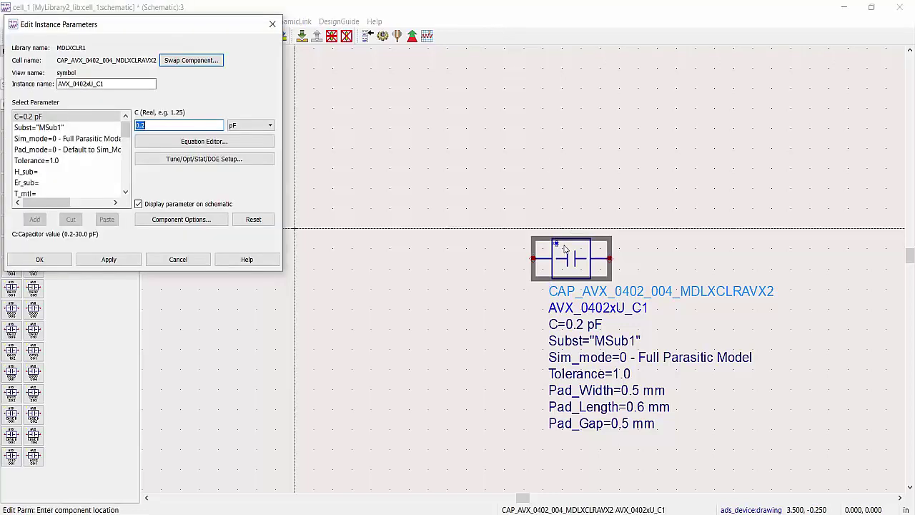
left_click(485, 272)
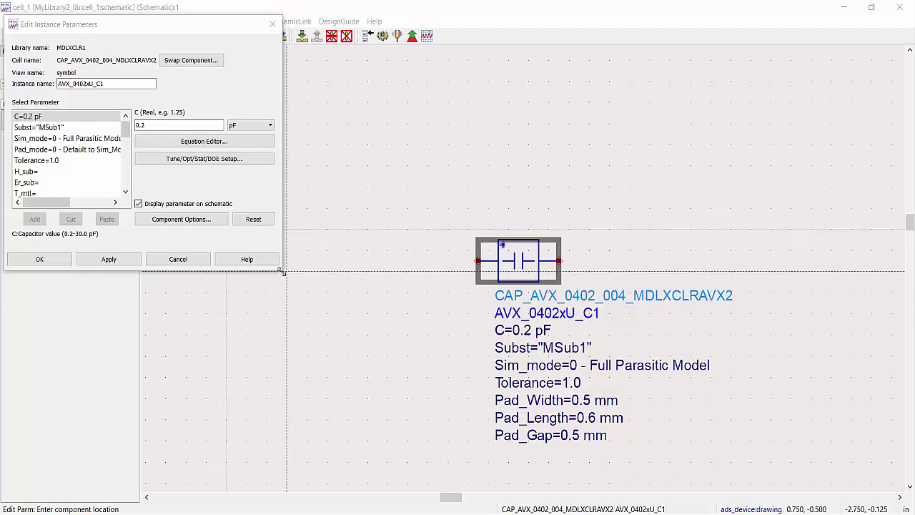
left_click_drag(283, 273, 663, 498)
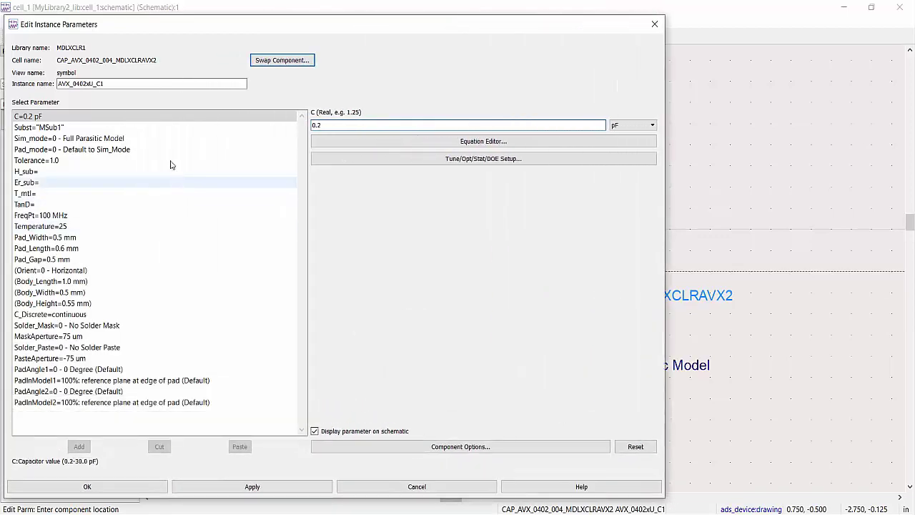
left_click(163, 119)
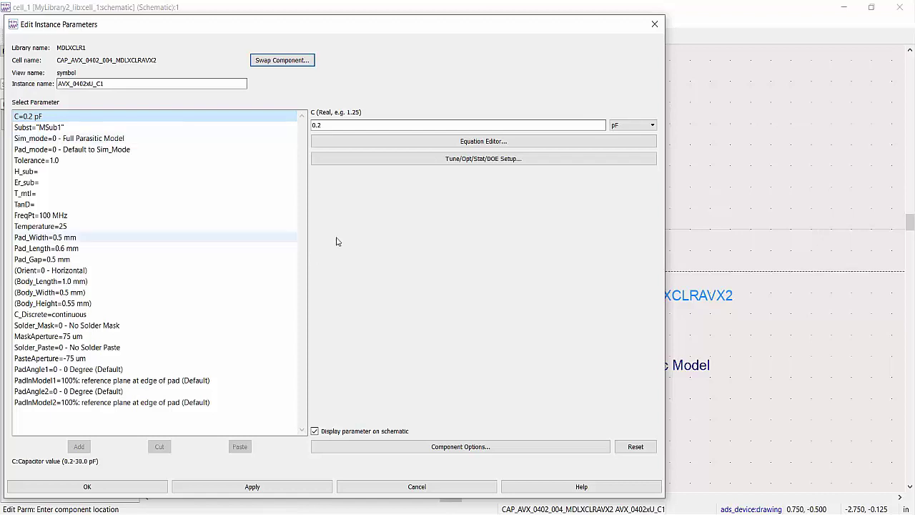
left_click(335, 126)
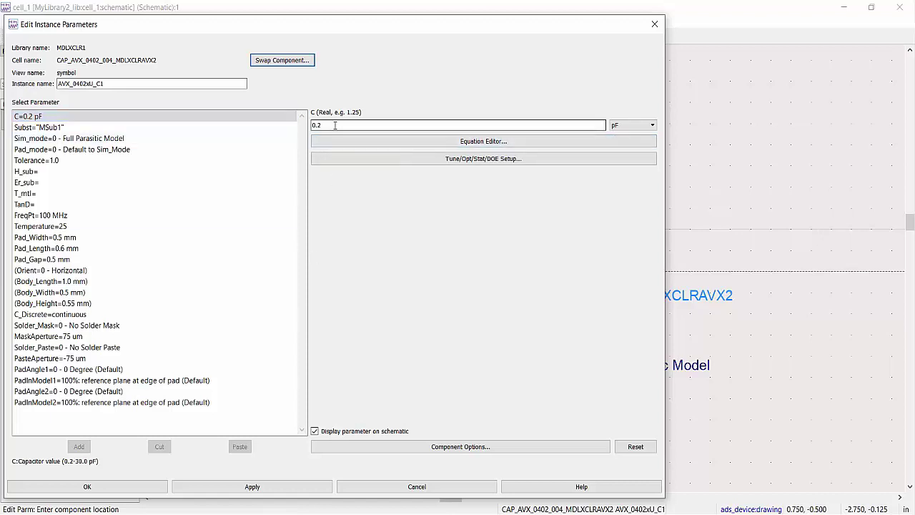
Examine the available part values for the capacitor's C_Discrete parameter, keeping it set to continuous
left_click(106, 315)
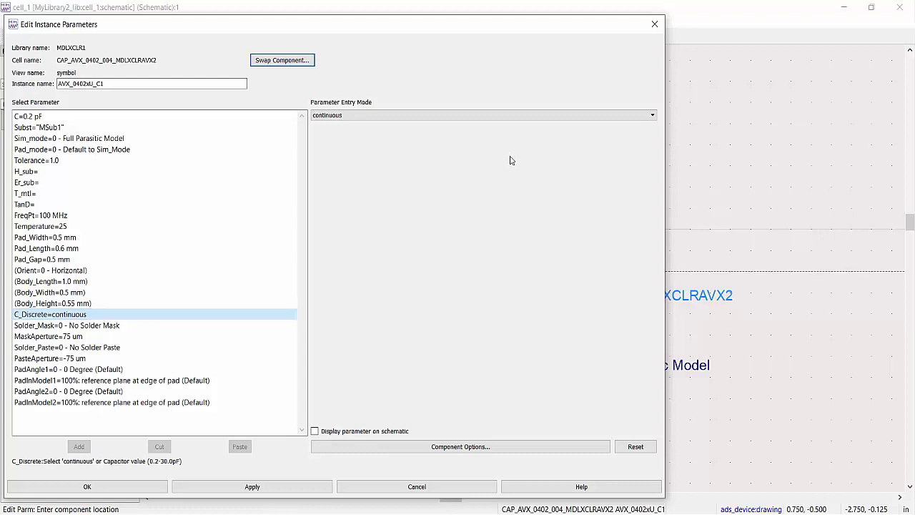
left_click(505, 116)
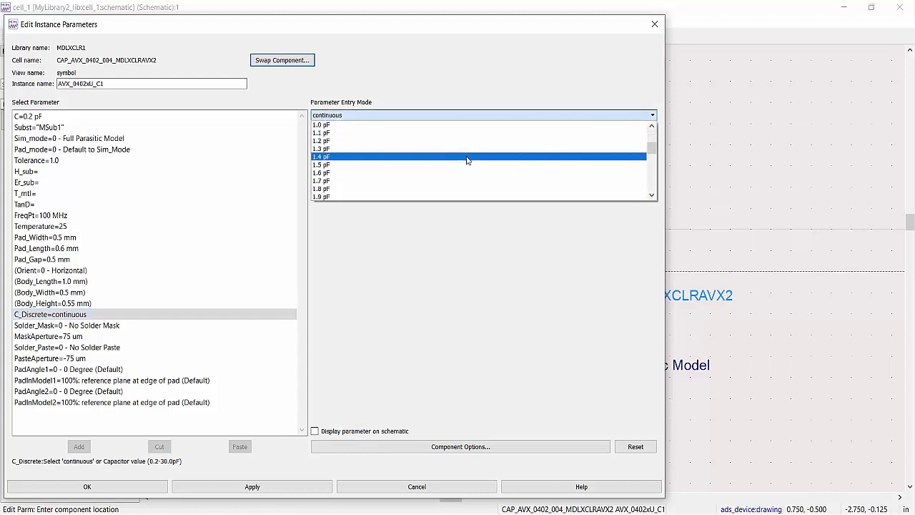
scroll(465, 159, "down", 8)
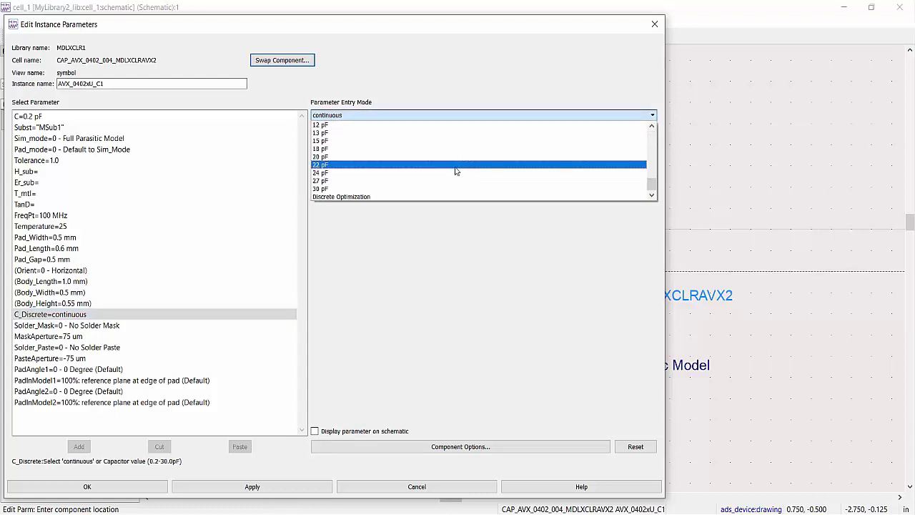
scroll(453, 171, "up", 8)
scroll(450, 173, "up", 5)
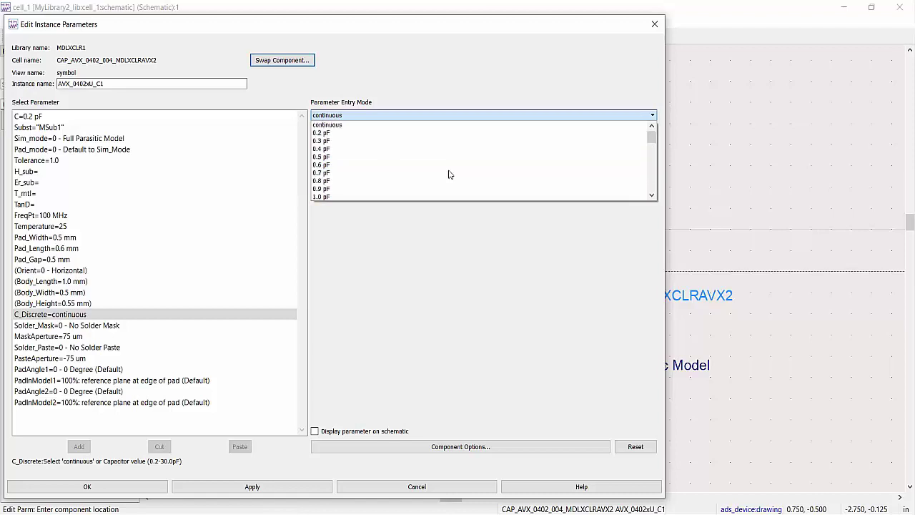
left_click(416, 127)
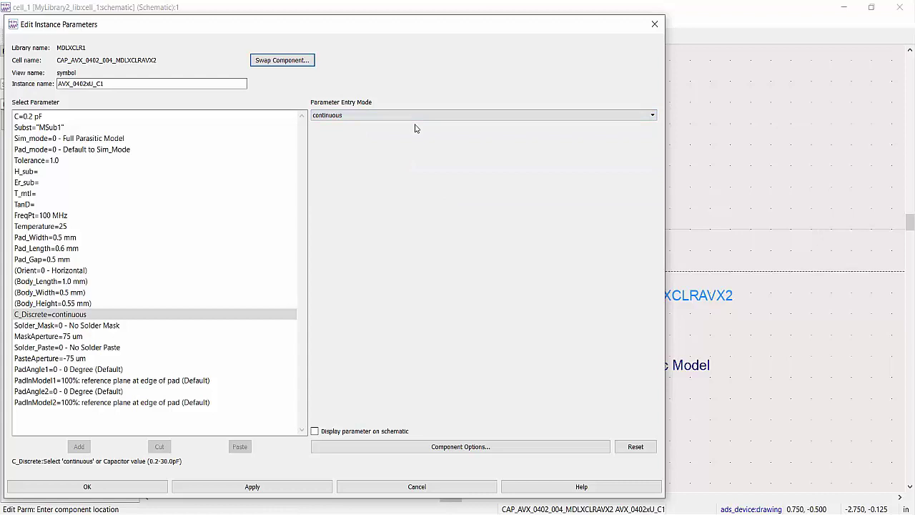
Set the capacitor's C_Discrete parameter to 1.4 pF
left_click(142, 117)
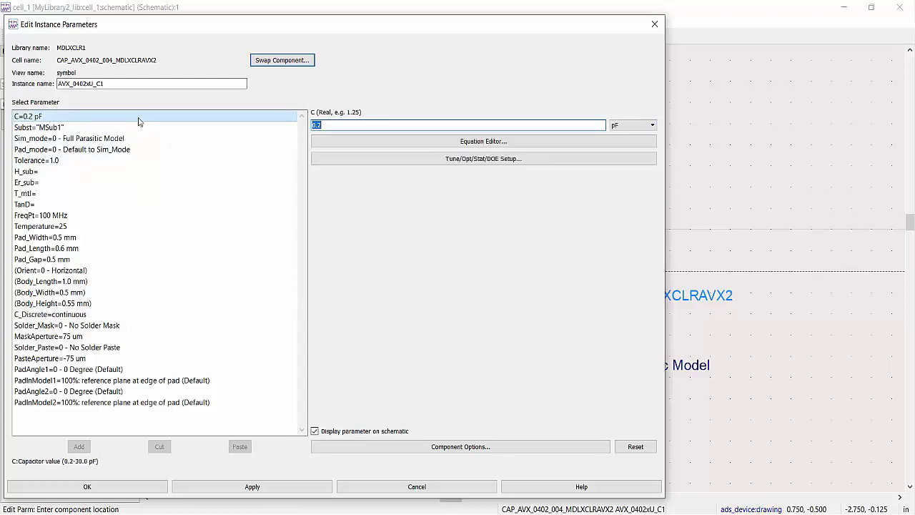
left_click(84, 315)
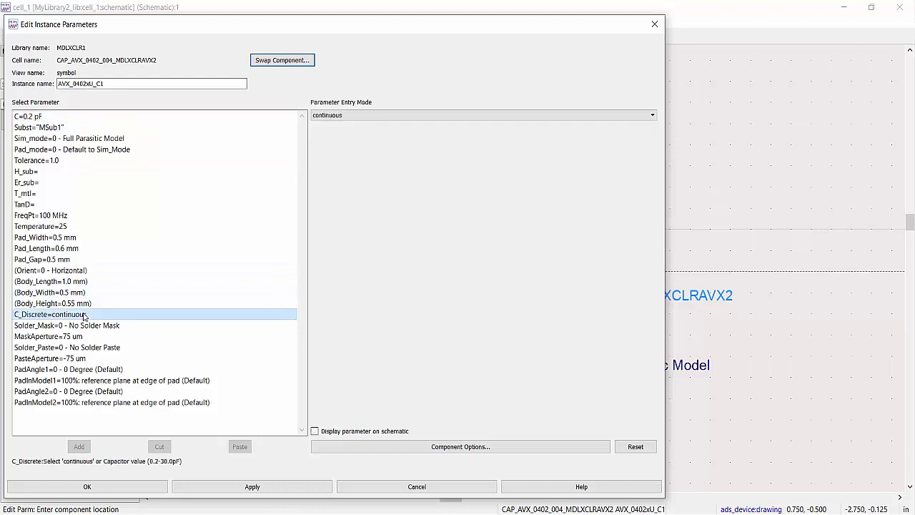
left_click(418, 118)
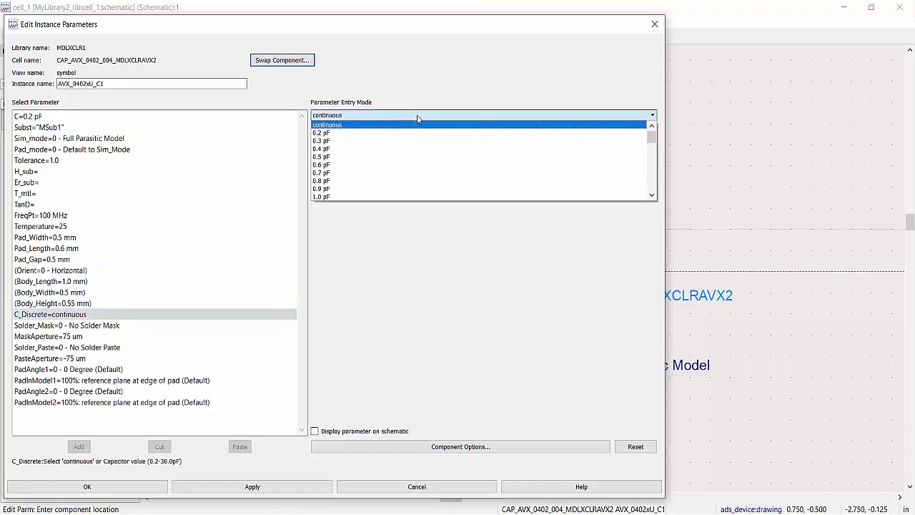
scroll(398, 182, "down", 3)
left_click(397, 165)
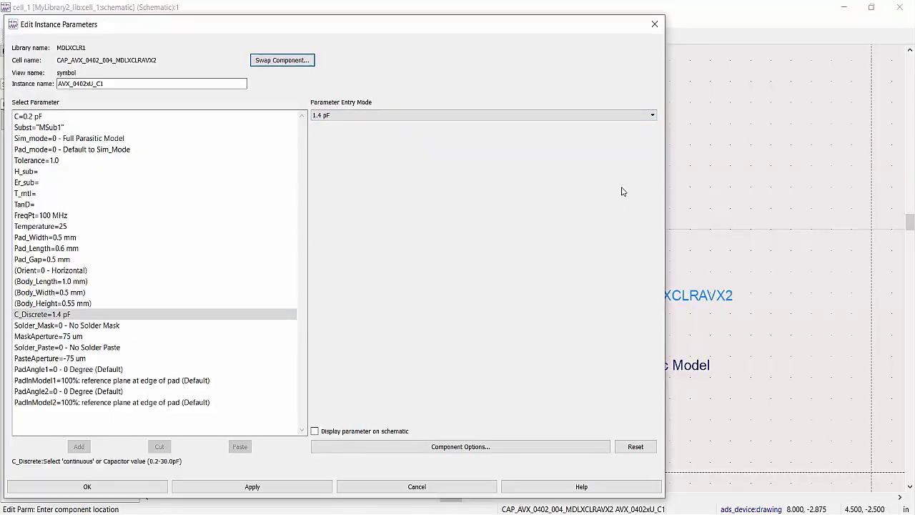
Switch the capacitor's C_Discrete parameter to Discrete Optimization and accept the parameters
left_click(590, 115)
scroll(577, 151, "down", 7)
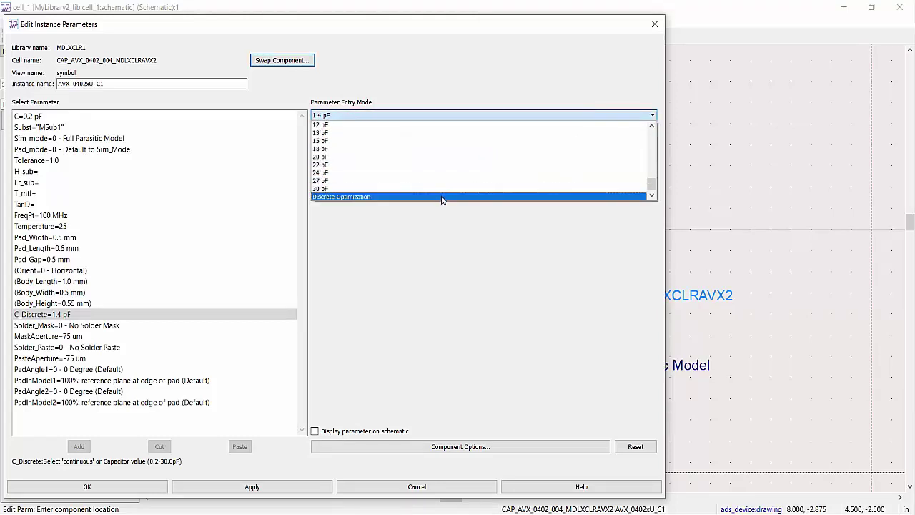
left_click(442, 197)
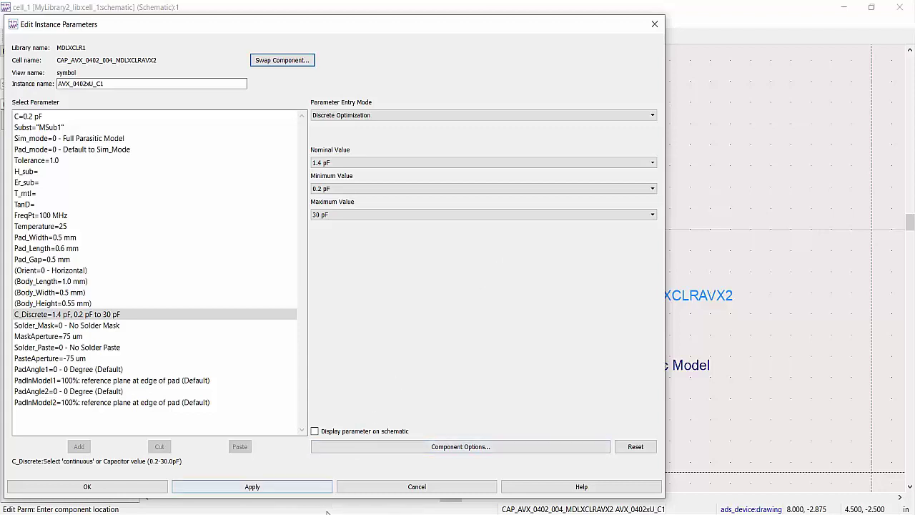
left_click(87, 486)
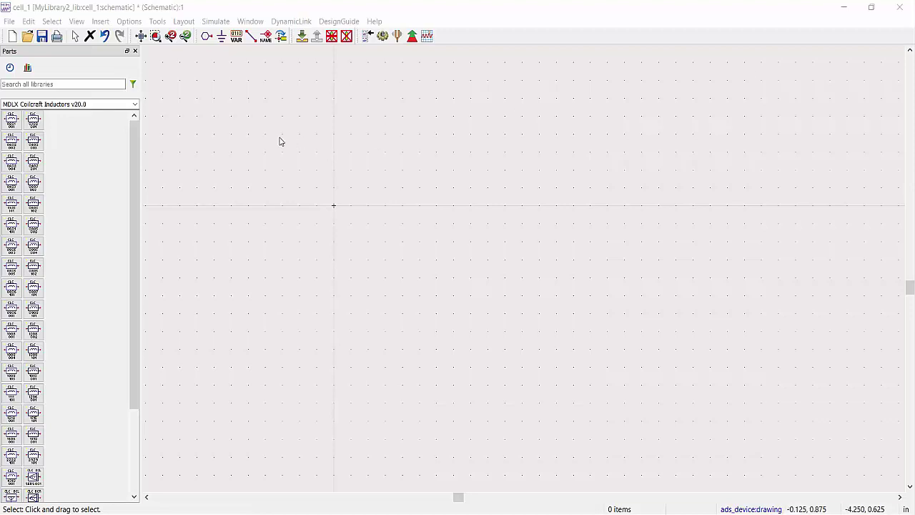
Place the IND_CLC_0402_003 inductor from the MDLX Coilcraft Inductors v20.0 palette in the schematic
left_click(36, 143)
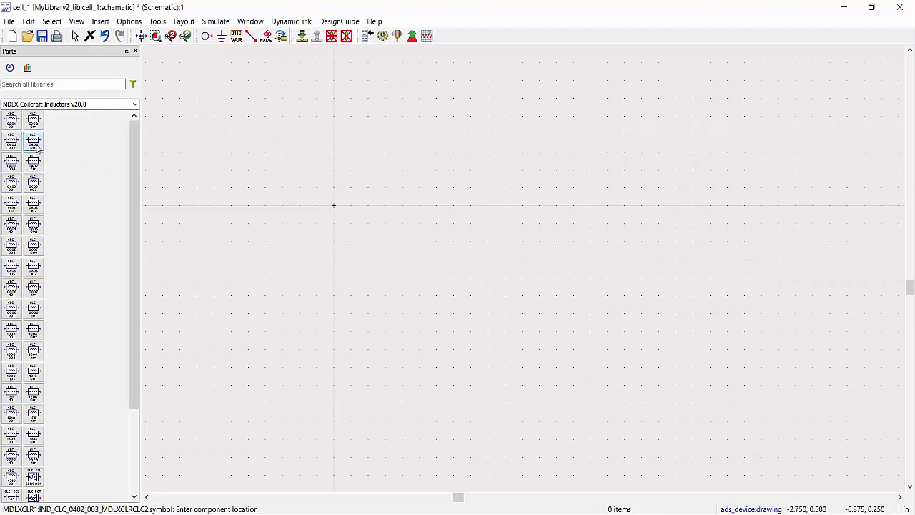
left_click(567, 162)
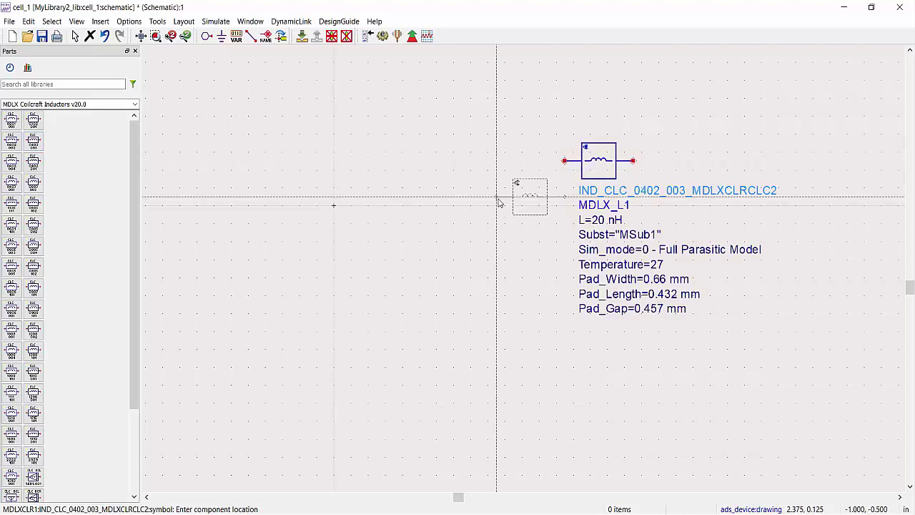
key("Escape")
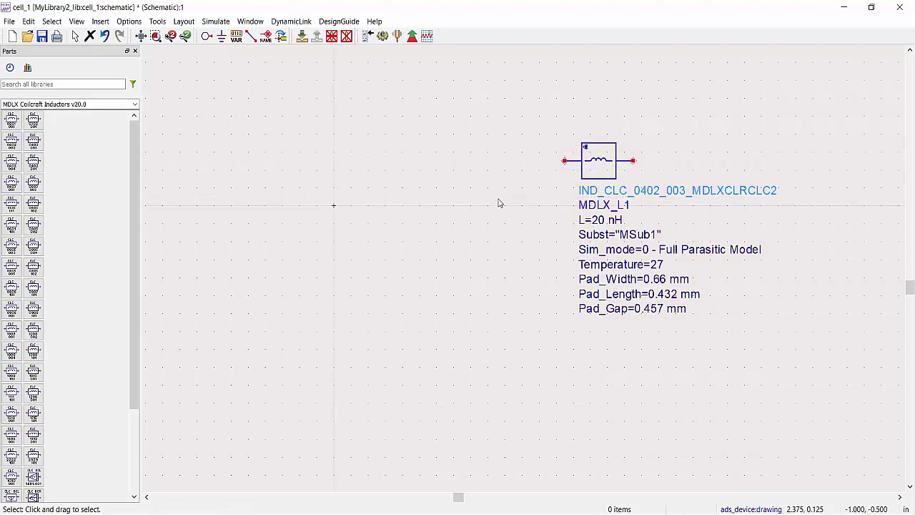
Open the Coilcraft inductor's instance parameters and examine the available values for L_Discrete
double_click(596, 161)
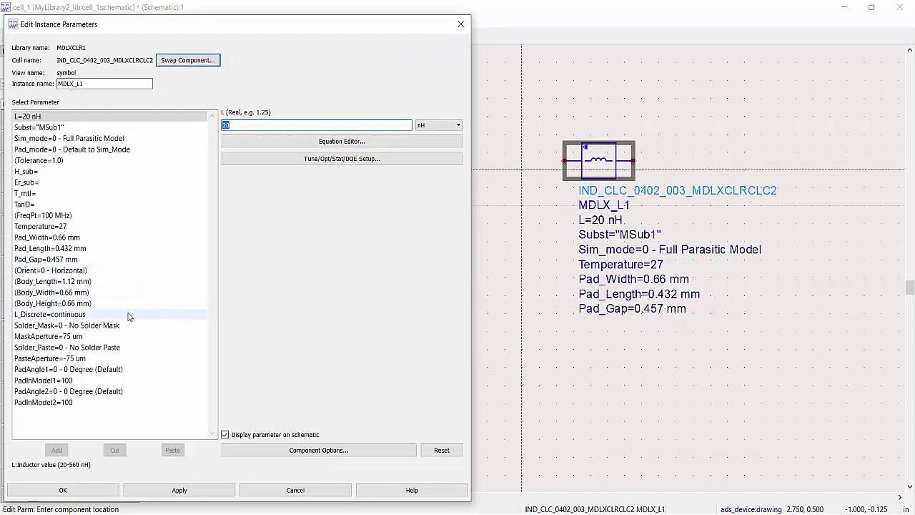
left_click(129, 315)
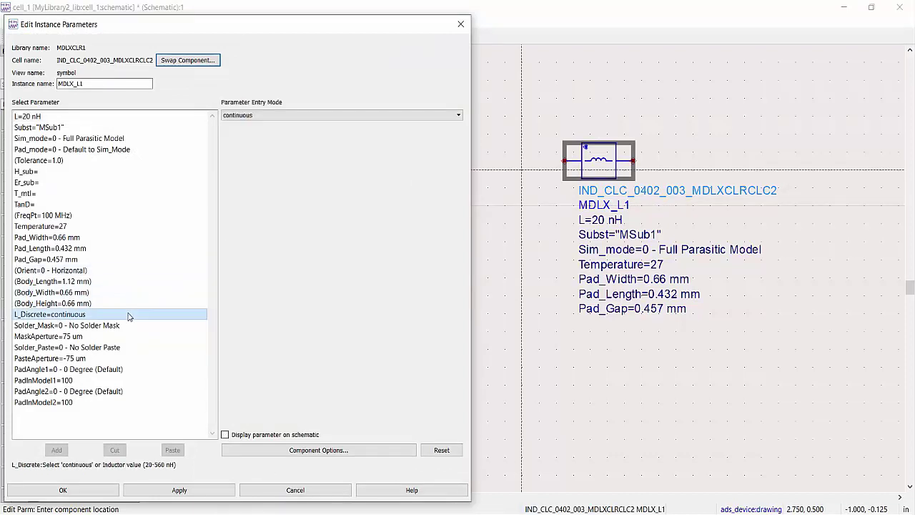
left_click(367, 114)
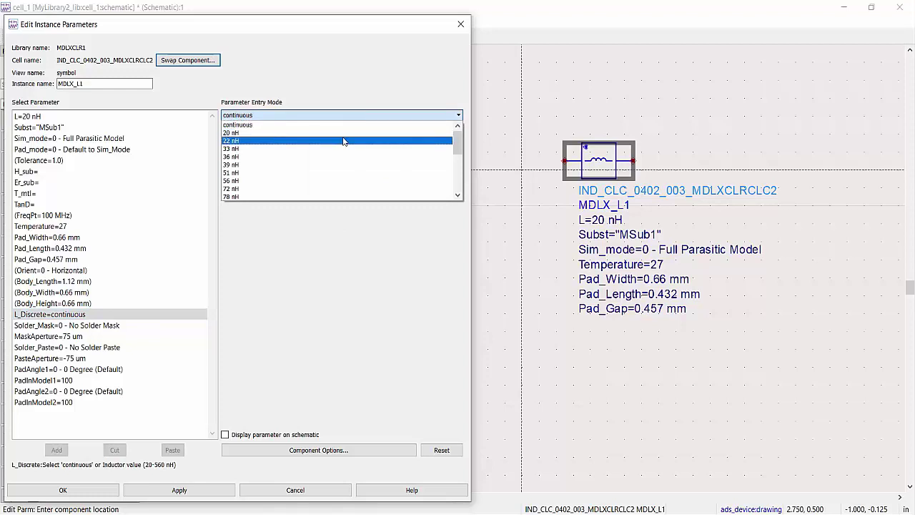
scroll(343, 146, "down", 5)
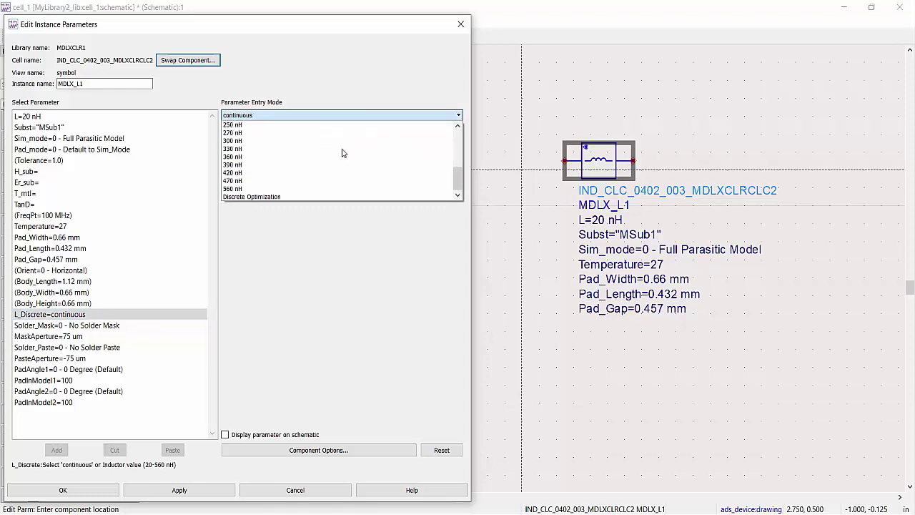
scroll(342, 153, "up", 4)
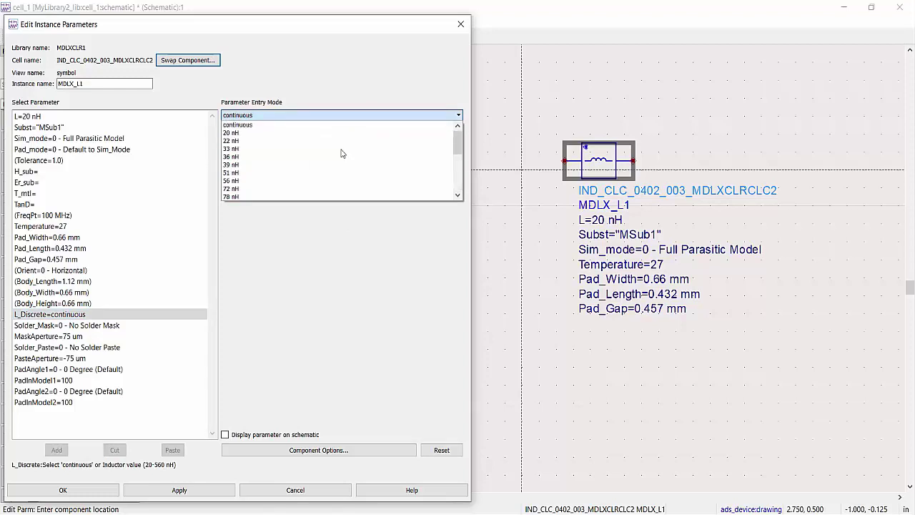
left_click(342, 153)
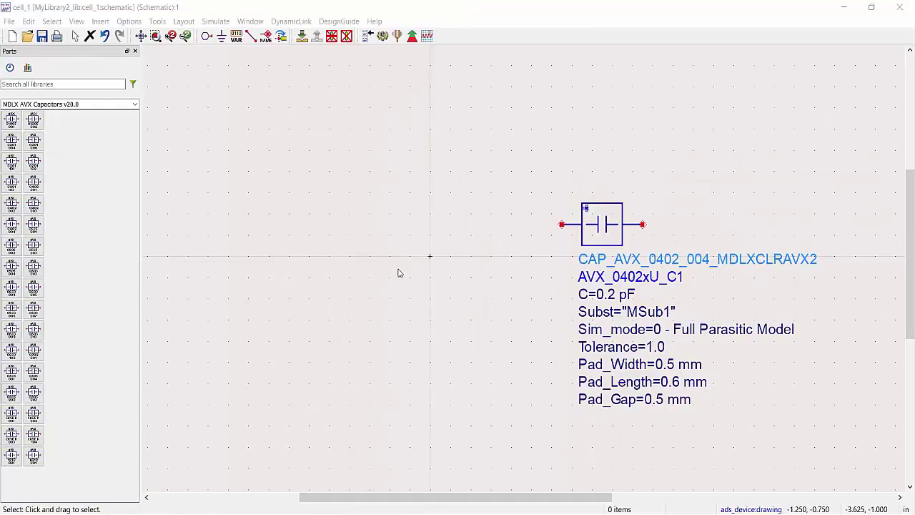
Open the AVX 0402 capacitor's instance parameters and review the Sim_mode options, keeping 0 - Full Parasitic Model
double_click(560, 227)
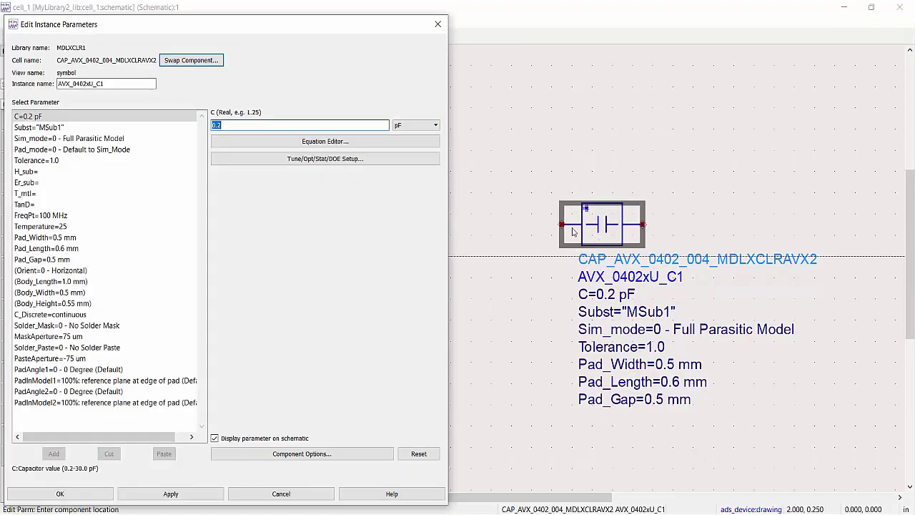
left_click(124, 140)
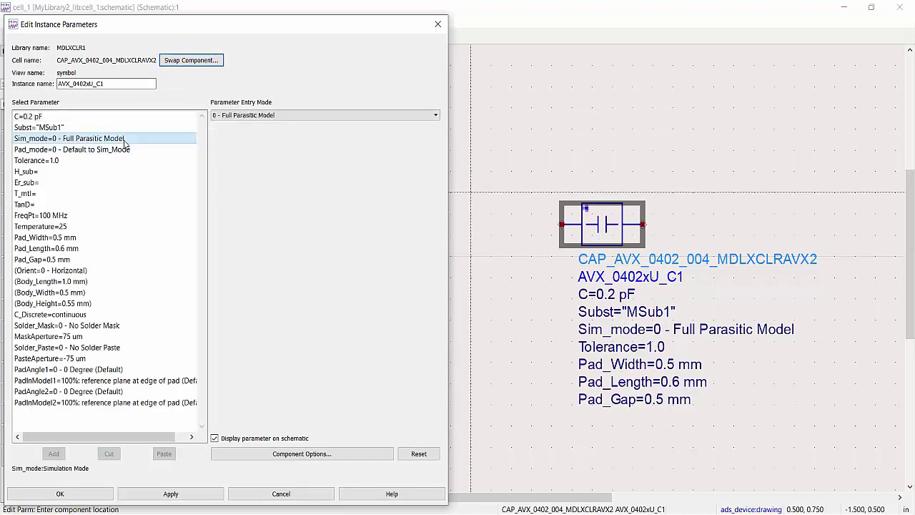
left_click(327, 116)
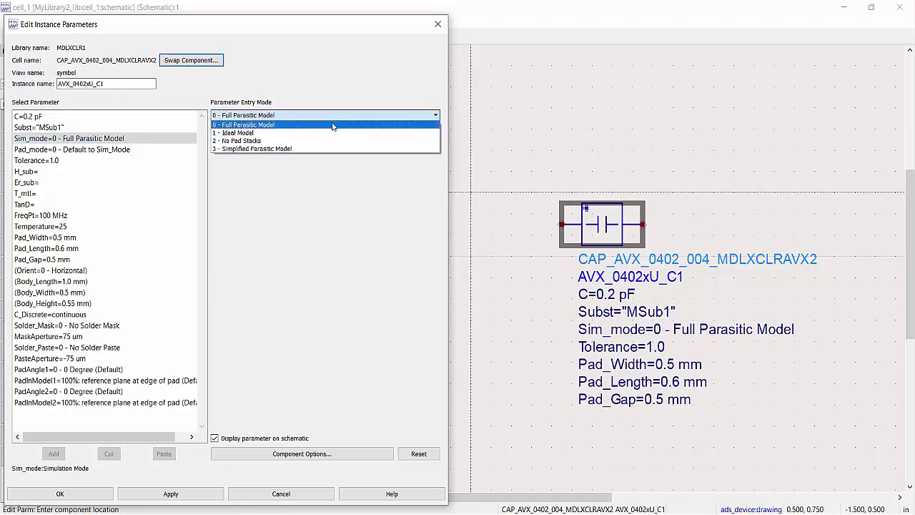
left_click(332, 126)
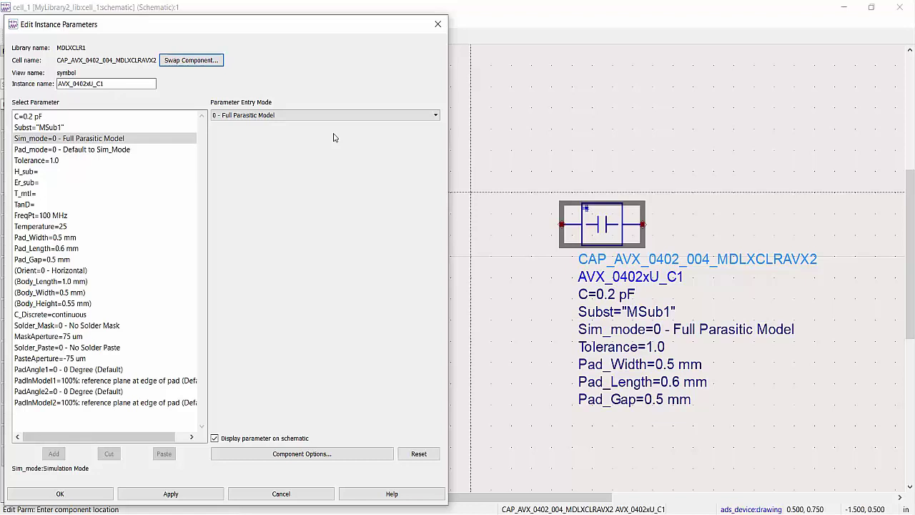
Try the capacitor's Sim_mode as 1 - Ideal Model, 2 - No Pad Stacks and 3 - Simplified Parasitic Model, and cancel the changes
left_click(295, 119)
left_click(288, 133)
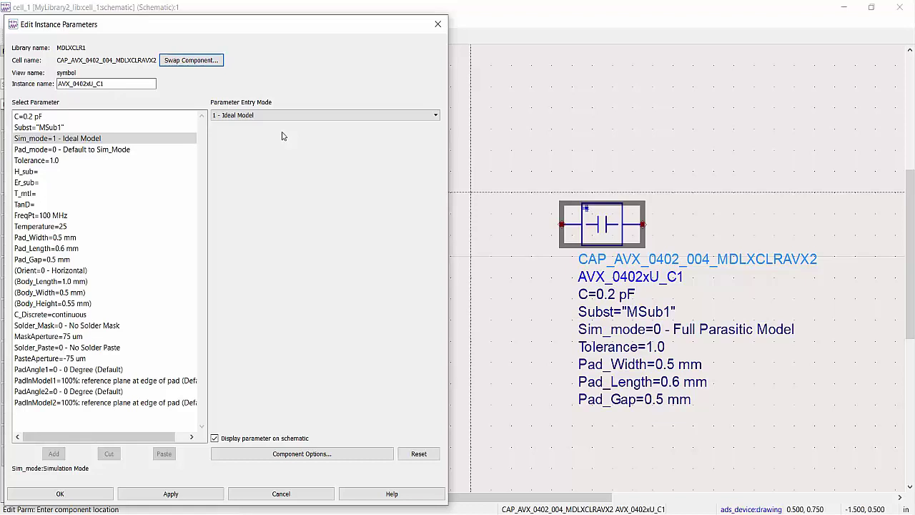
left_click(258, 116)
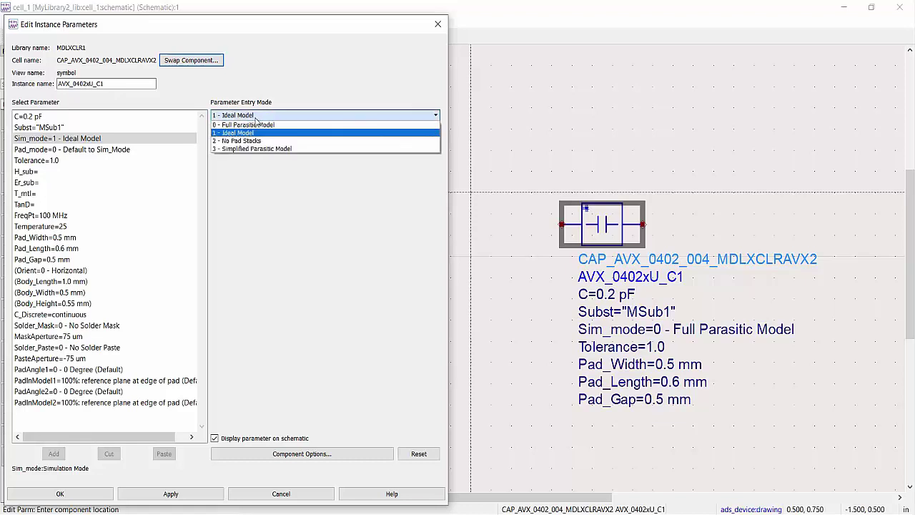
left_click(255, 141)
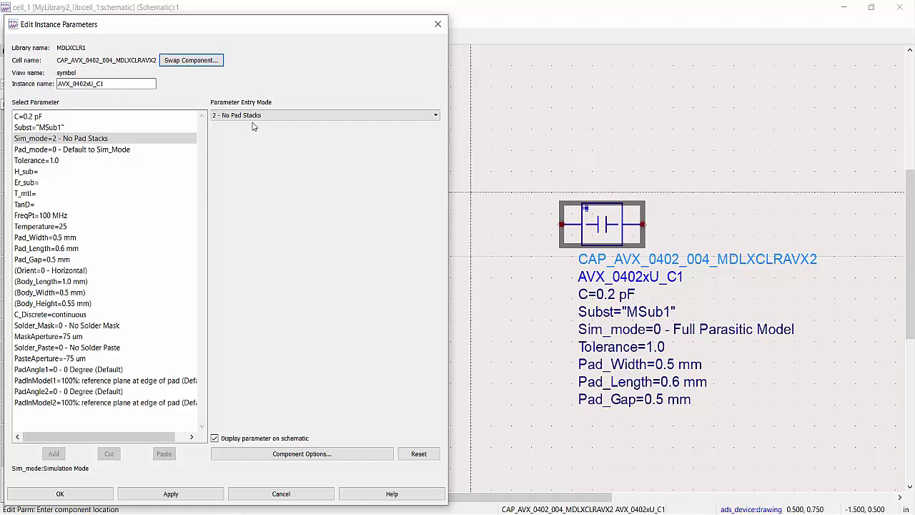
left_click(253, 115)
left_click(259, 149)
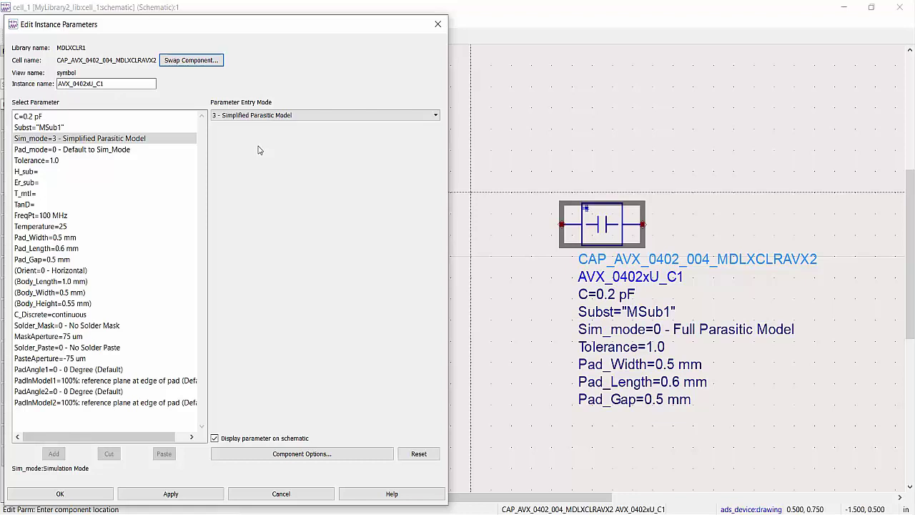
left_click(320, 493)
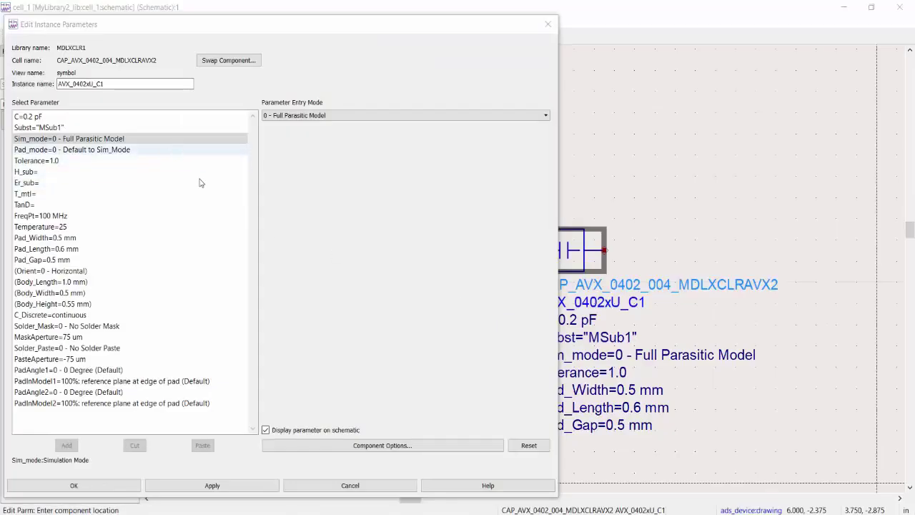
Review the capacitor's Pad_mode options, trying 1 - Pads Always in Layout and setting it to 2 - Pads Never in Layout
left_click(177, 150)
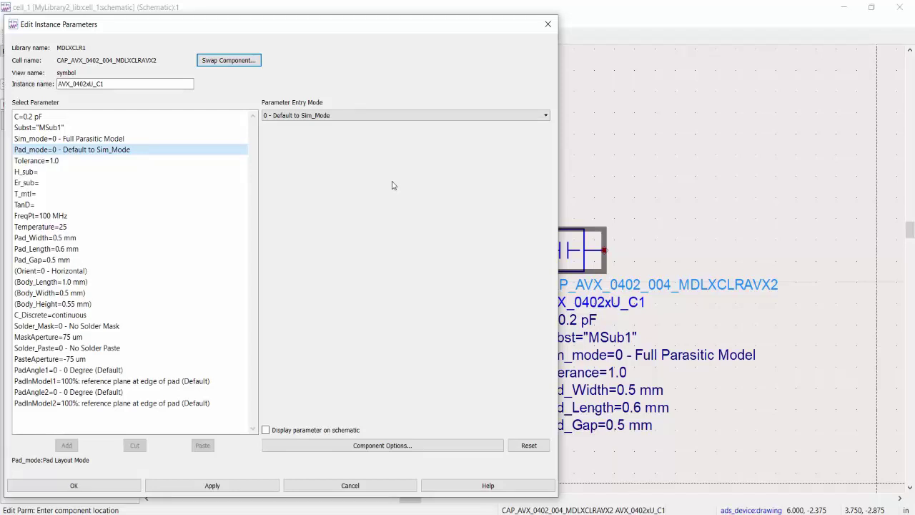
left_click(546, 115)
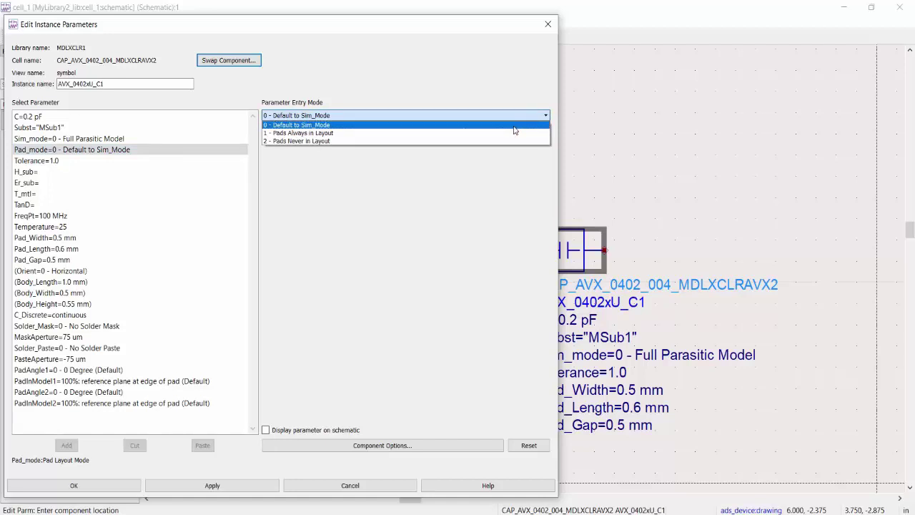
left_click(514, 126)
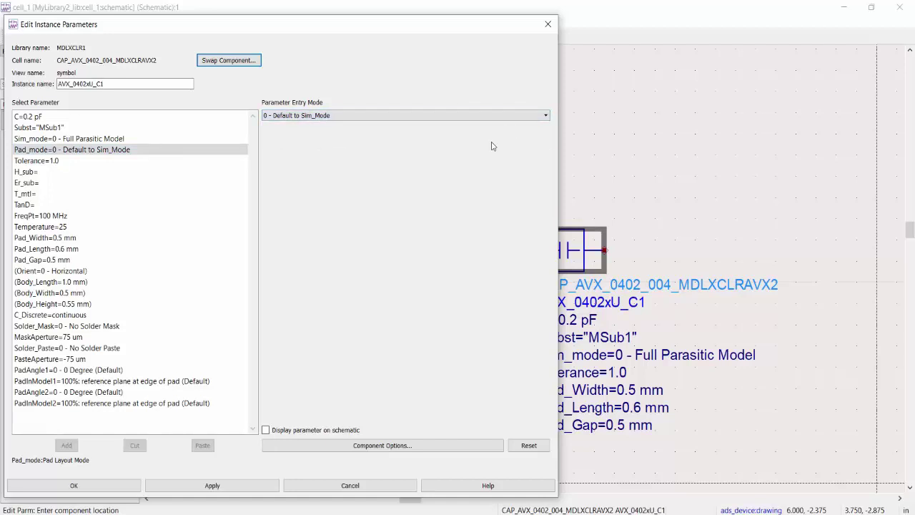
left_click(531, 116)
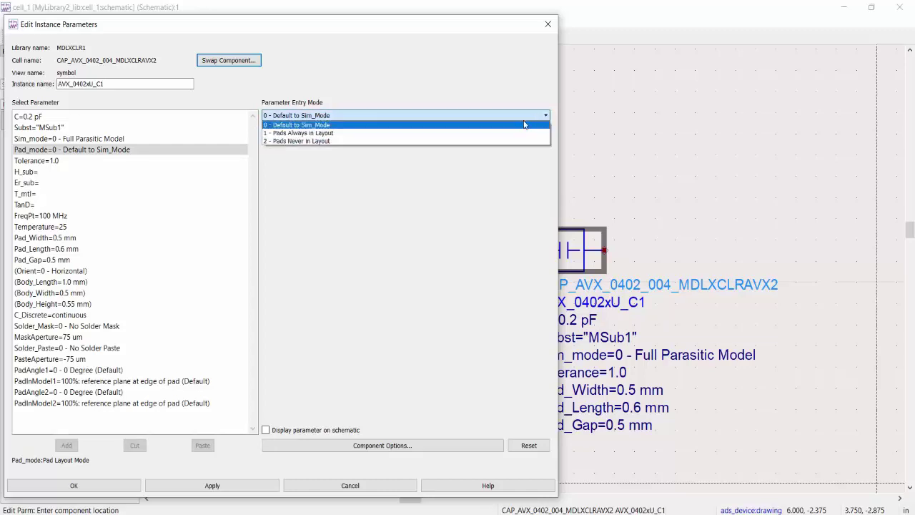
left_click(509, 132)
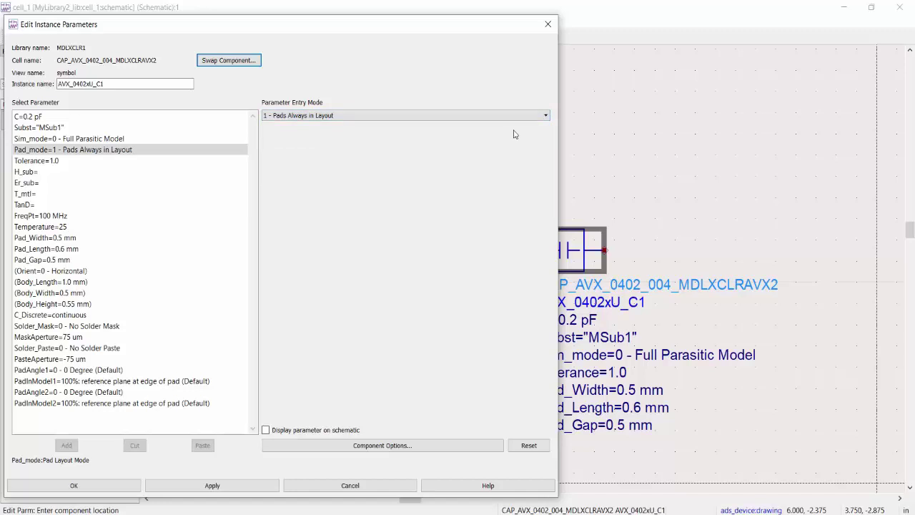
left_click(545, 115)
left_click(471, 142)
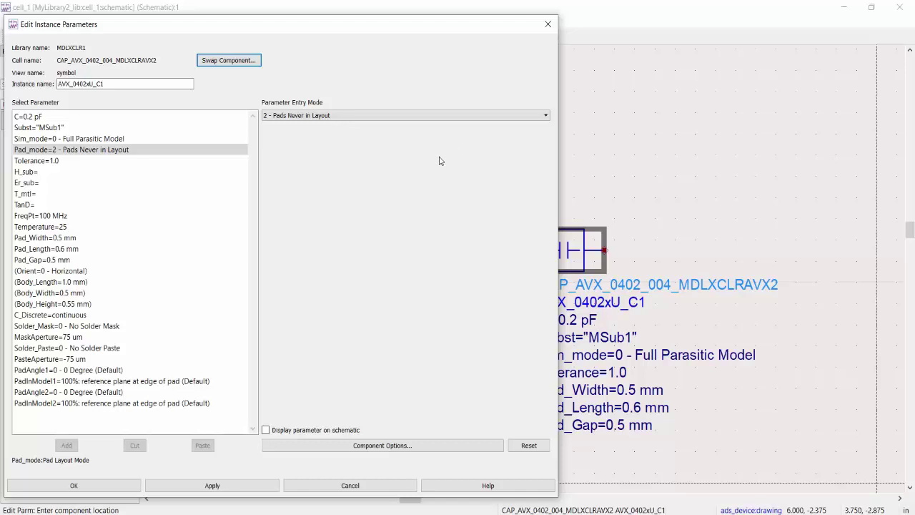
Examine the capacitor's Tolerance, Solder_Mask and Solder_Paste parameters
left_click(37, 165)
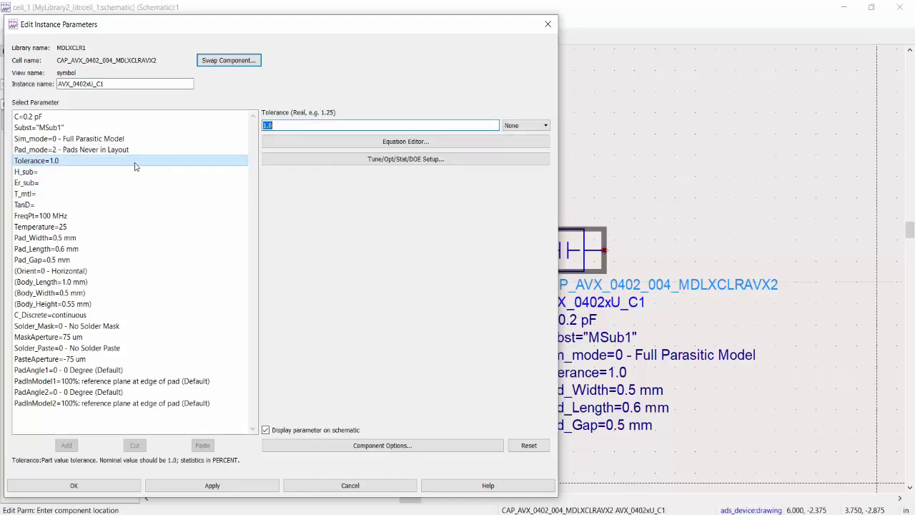
left_click(23, 328)
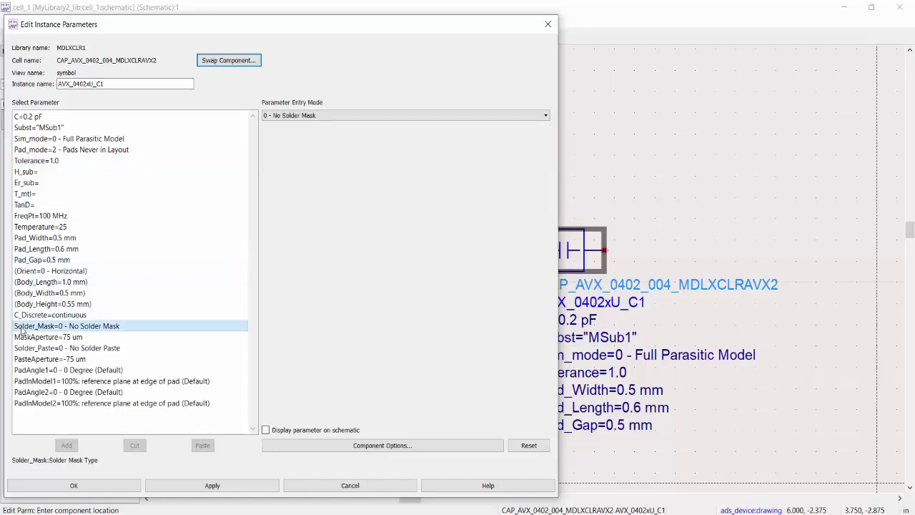
left_click(130, 351)
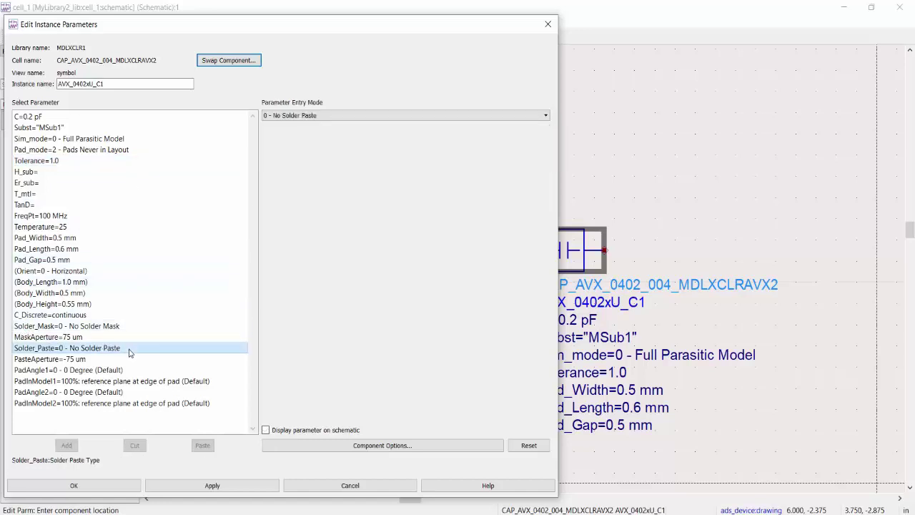
left_click(143, 330)
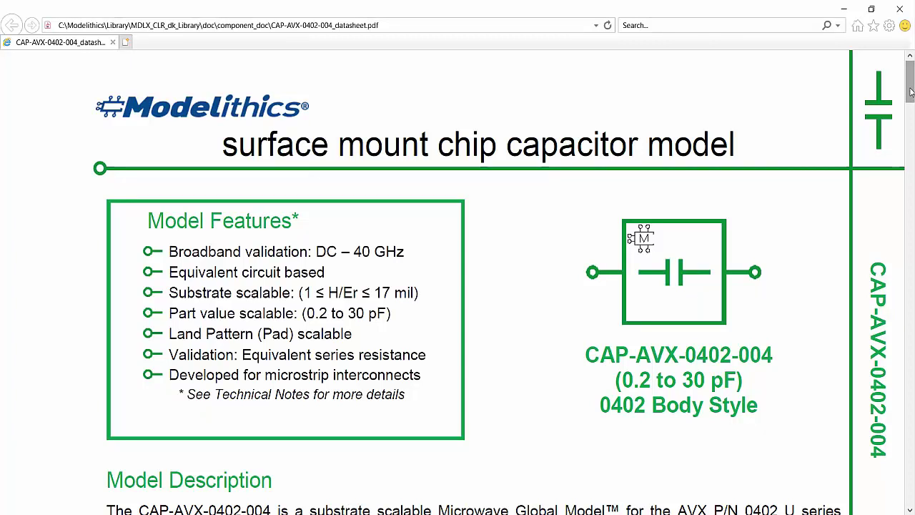
Read through the CAP-AVX-0402-004 datasheet, including the technical notes, capacitor values and model versus measured S-parameter plots
left_click_drag(910, 91, 910, 200)
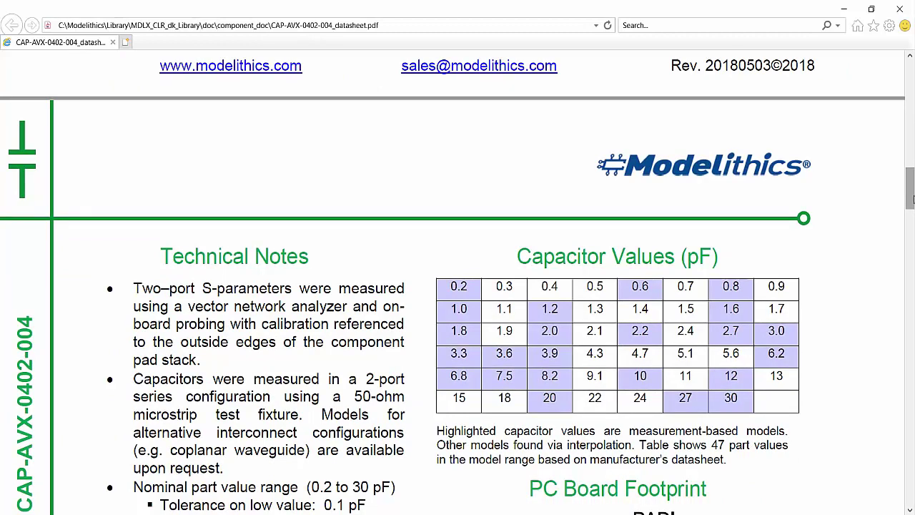
left_click_drag(910, 201, 912, 317)
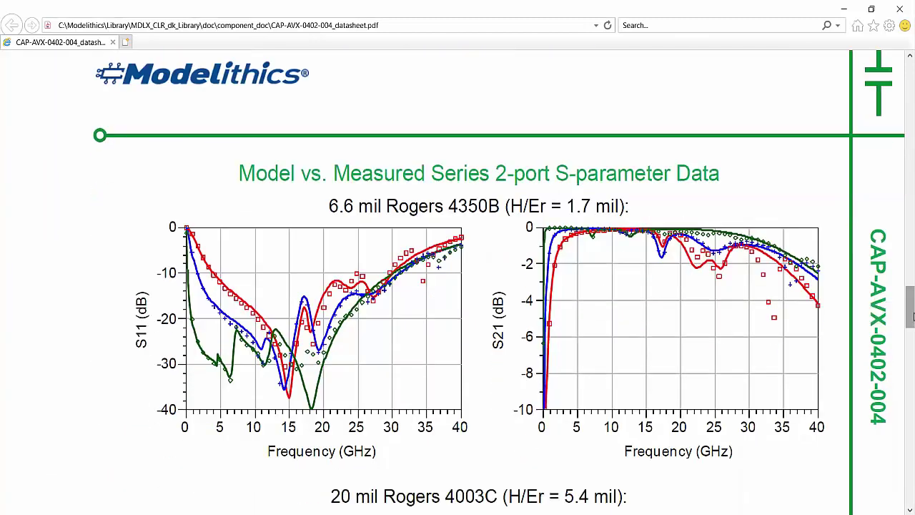
scroll(809, 276, "down", 5)
scroll(730, 262, "down", 8)
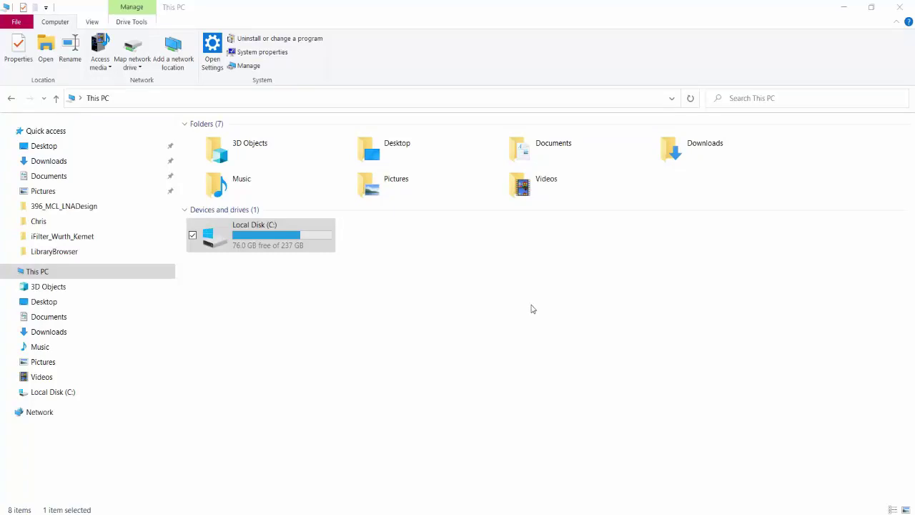
In File Explorer, browse C:\Modelithics\Examples_forKeysightADS\AppNotes, open AppNote40_Reference_Designs, and open the Documentation folder under Modelithics
double_click(323, 243)
double_click(284, 172)
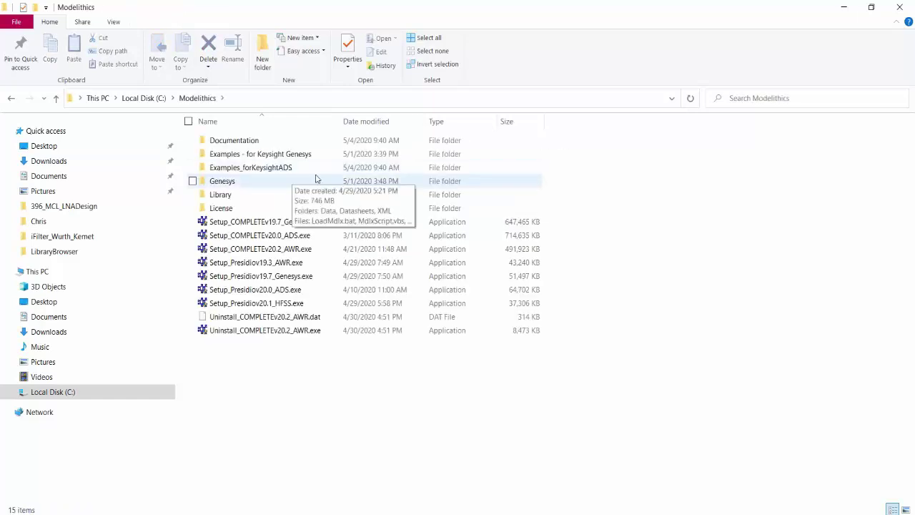
double_click(320, 169)
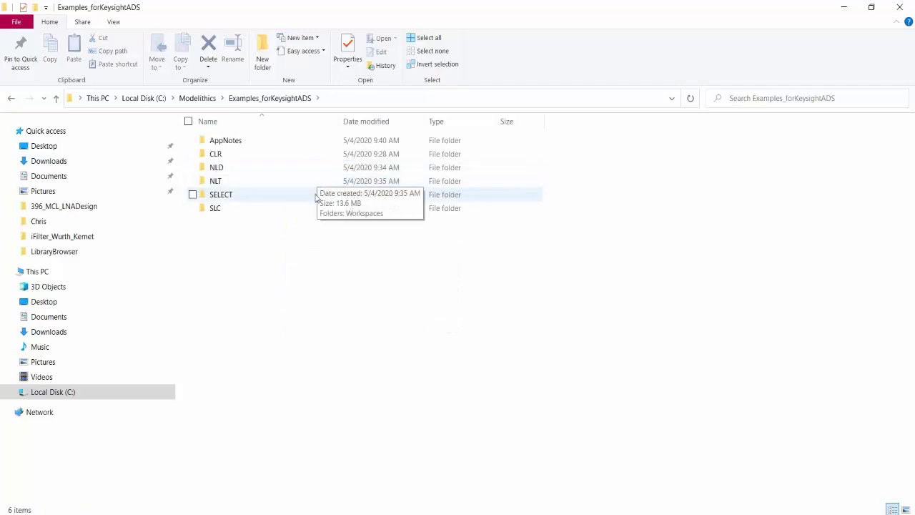
double_click(319, 146)
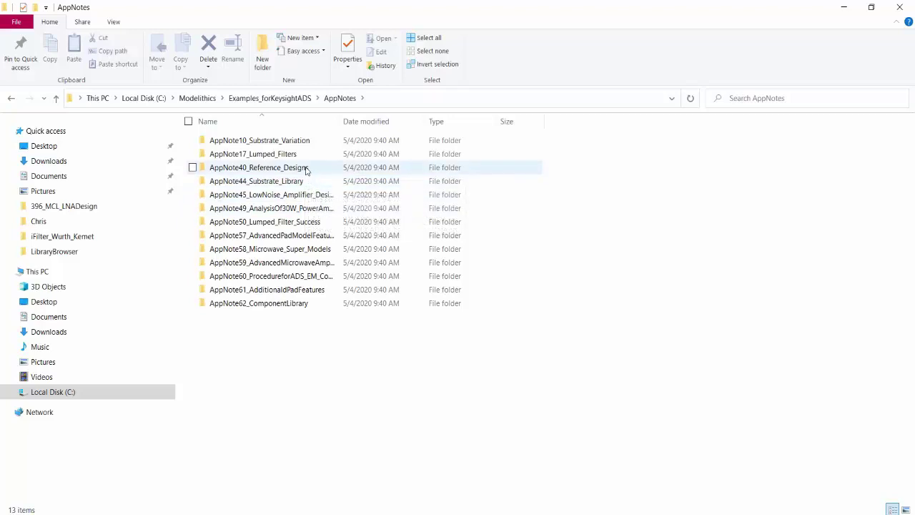
double_click(304, 167)
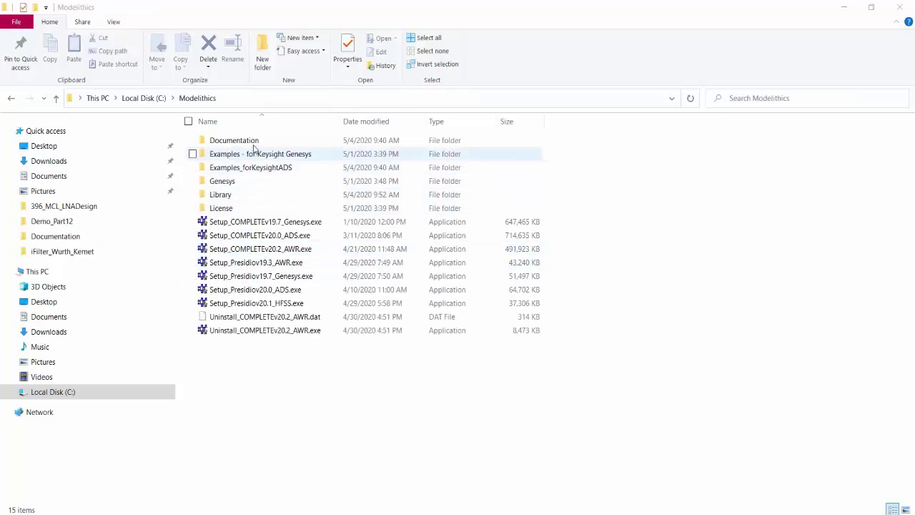
left_click(273, 143)
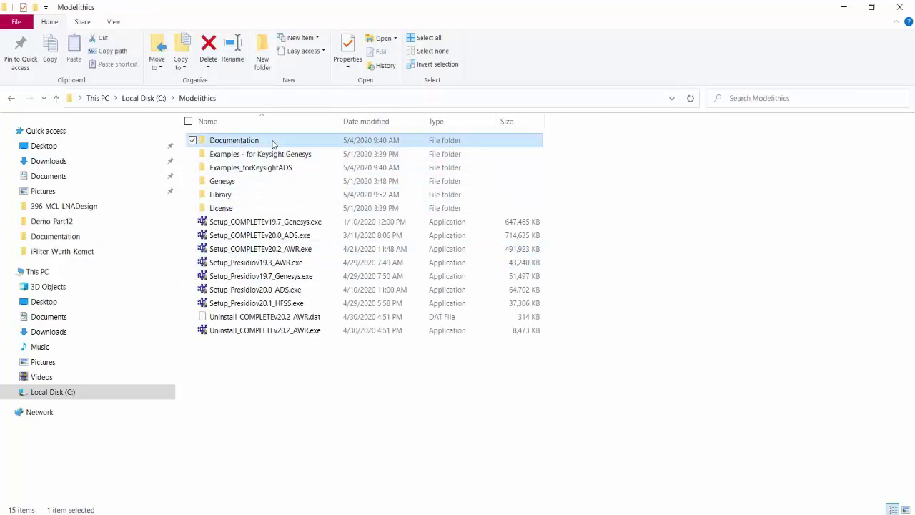
double_click(248, 142)
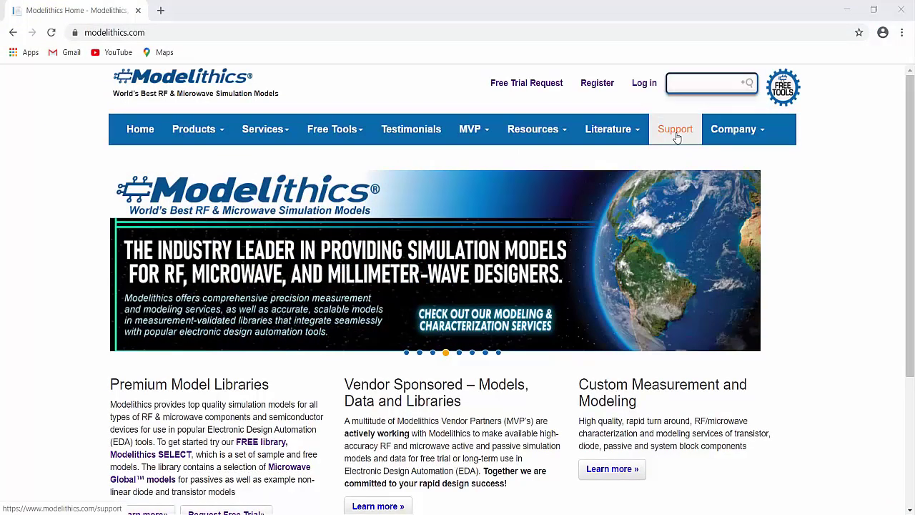
On the Modelithics website in the browser, review the Support page's contact and diagnostic resources and examine the available Literature categories
left_click(676, 136)
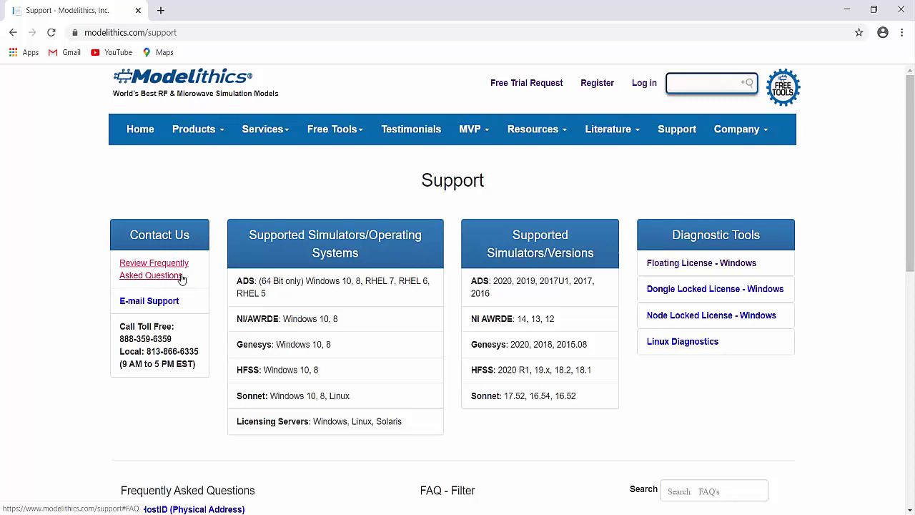
left_click(476, 133)
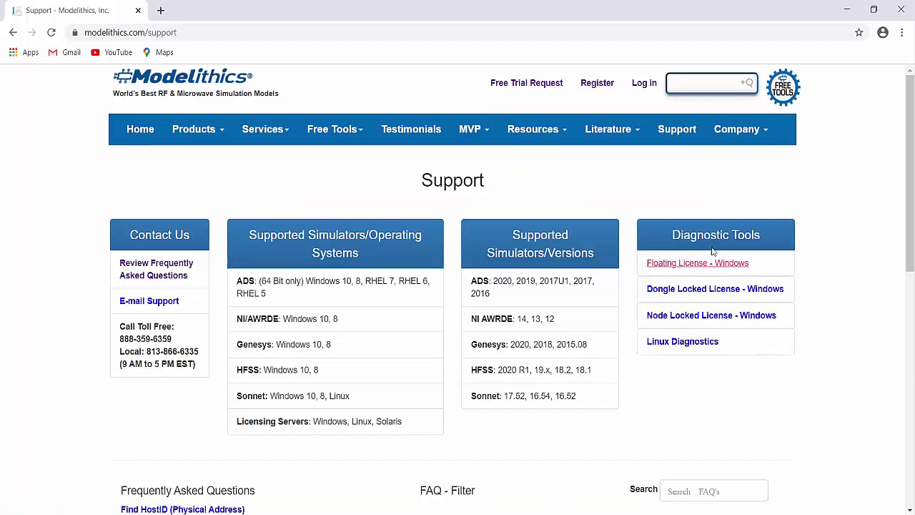
left_click(631, 135)
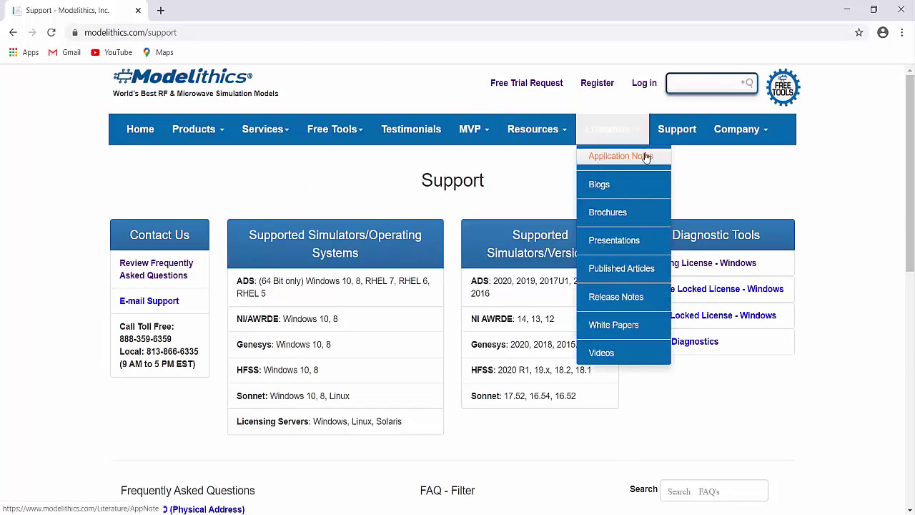